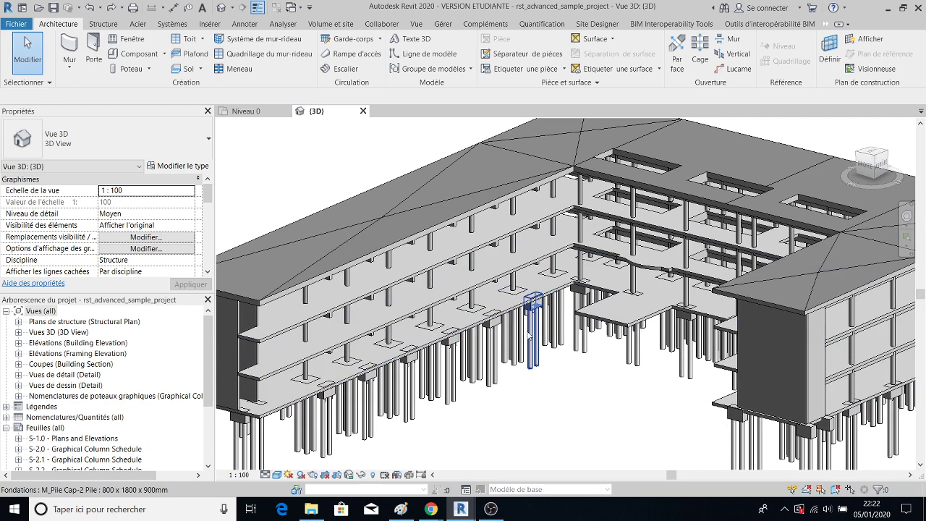
Examine the building's overall structure and the round concrete columns along the inner facade in the 3D view
scroll(522, 333, down, 5)
scroll(545, 304, up, 7)
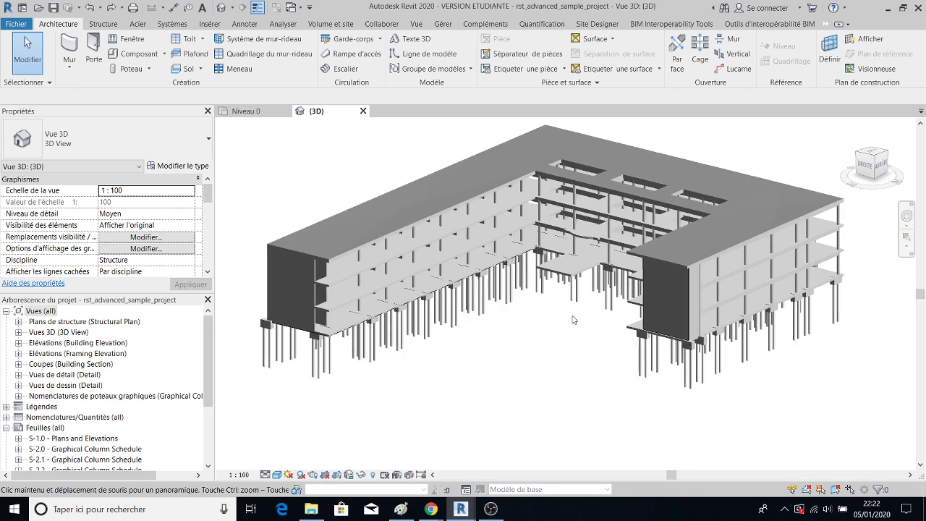
scroll(546, 306, down, 6)
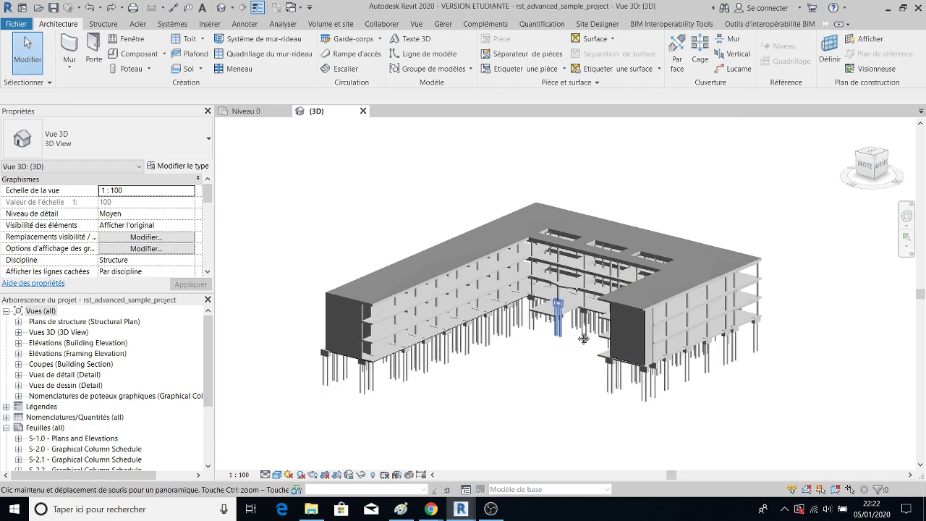
shift+middle_drag(583, 338, 534, 322)
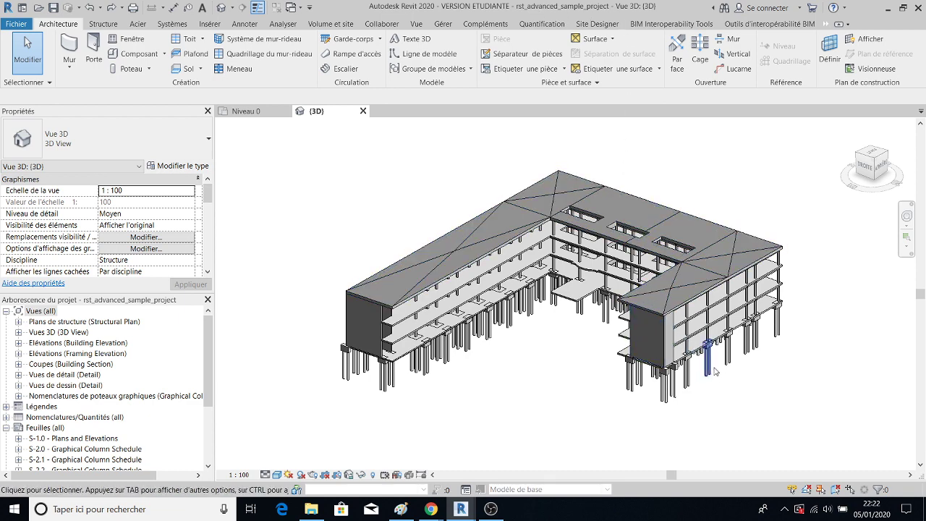
scroll(481, 311, up, 4)
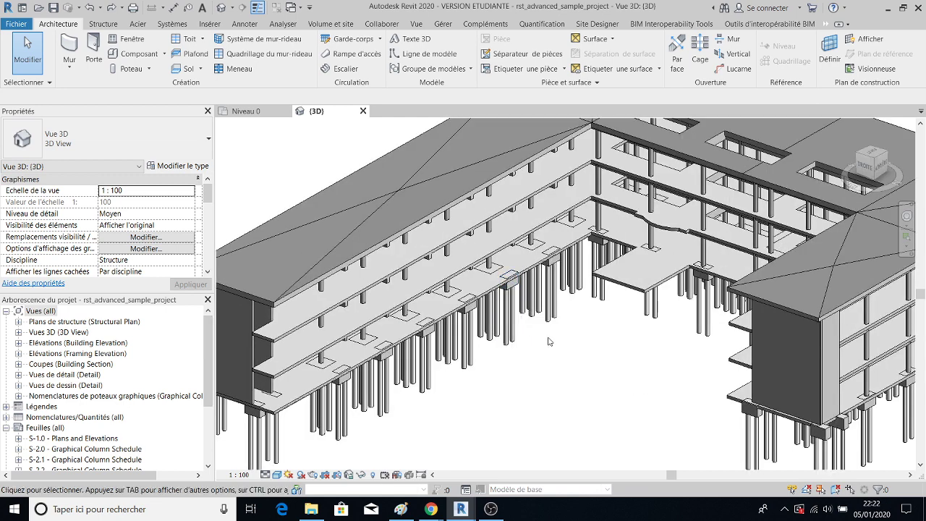
scroll(547, 338, down, 2)
scroll(563, 338, up, 5)
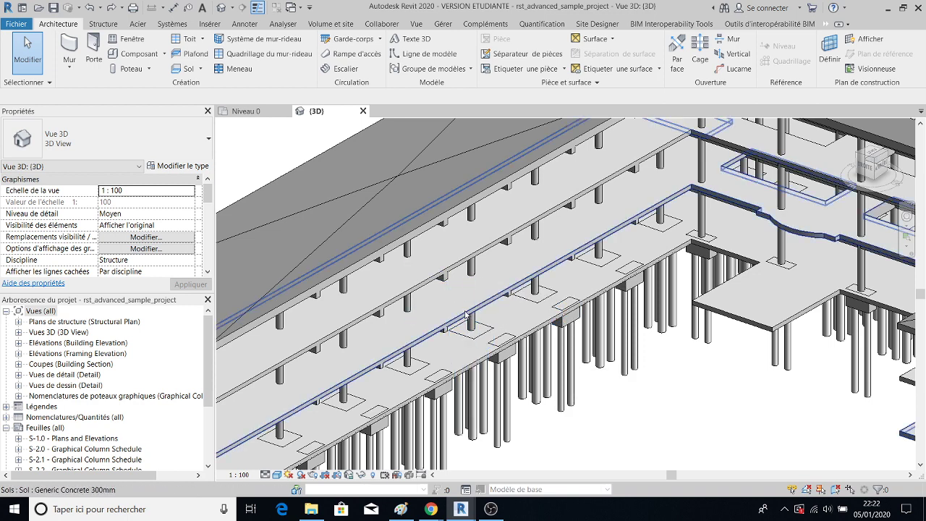
scroll(482, 326, up, 8)
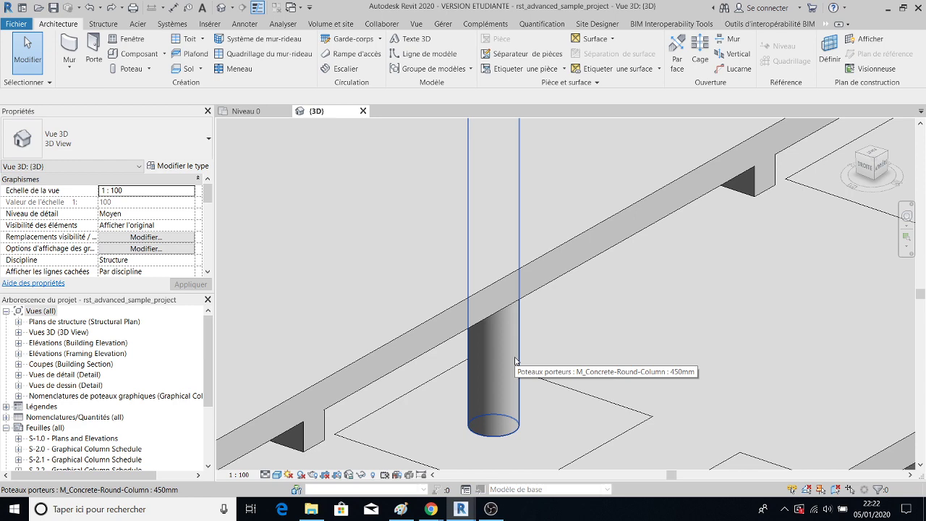
scroll(500, 327, down, 6)
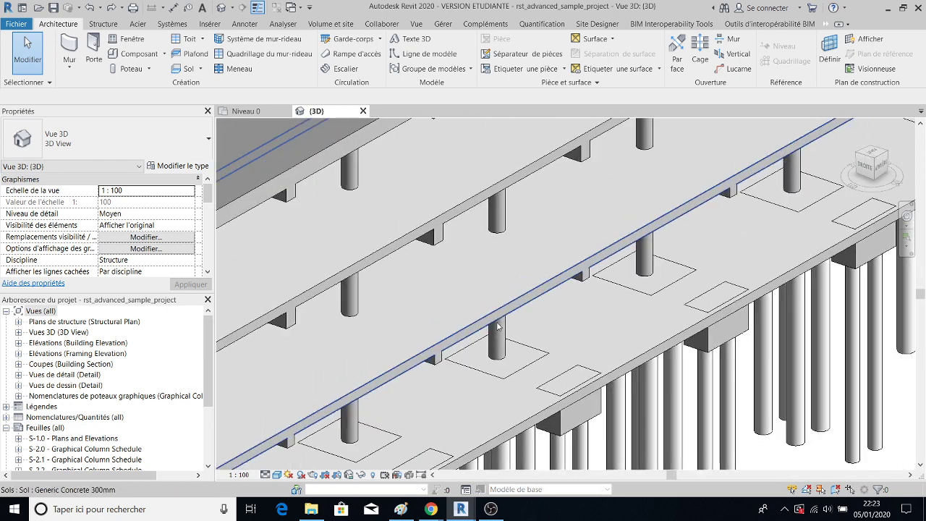
Examine the rectangular concrete beams under the floors and the pile foundations from below and from the side
scroll(499, 326, up, 6)
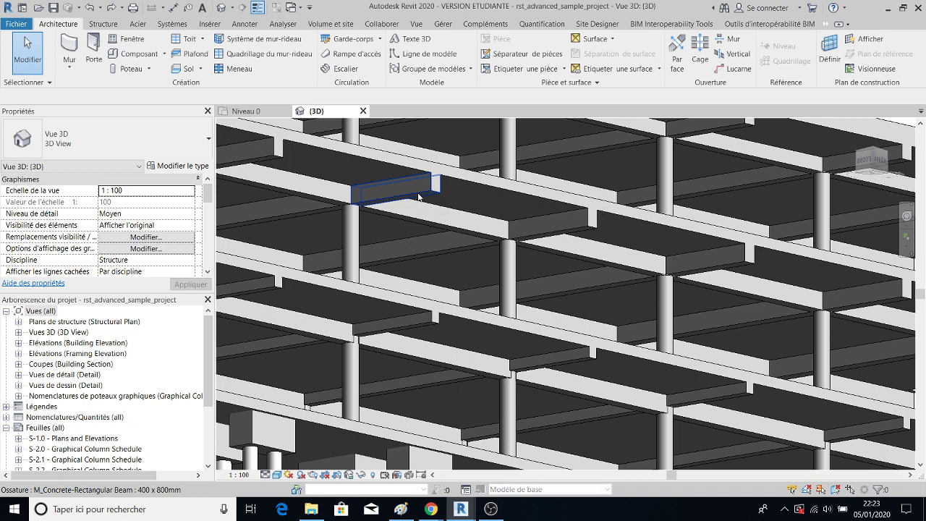
shift+middle_drag(418, 196, 564, 236)
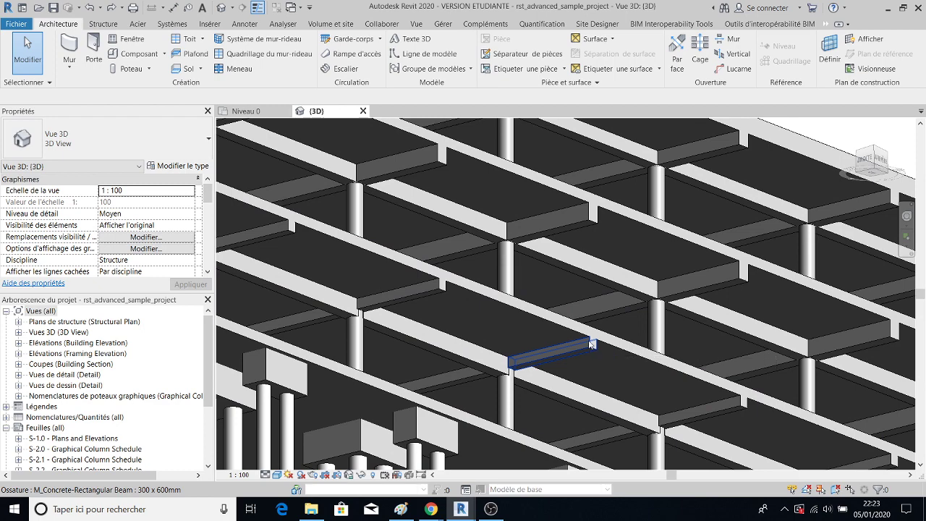
scroll(590, 348, down, 5)
middle_drag(590, 348, 565, 287)
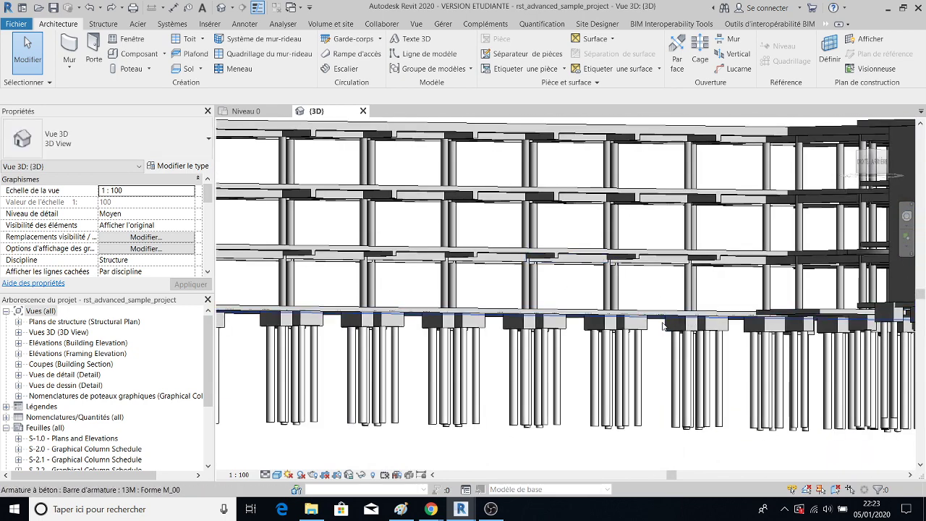
middle_drag(530, 289, 581, 332)
scroll(581, 333, down, 6)
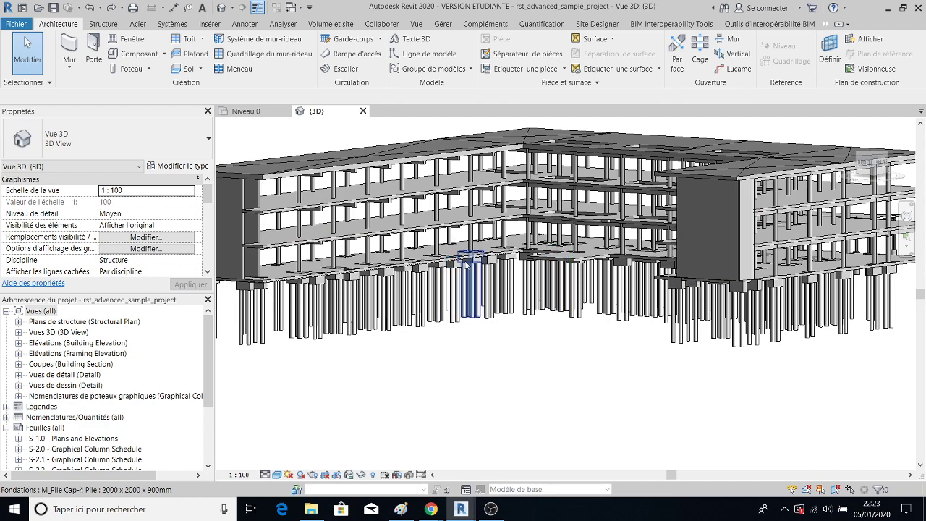
middle_drag(465, 264, 539, 304)
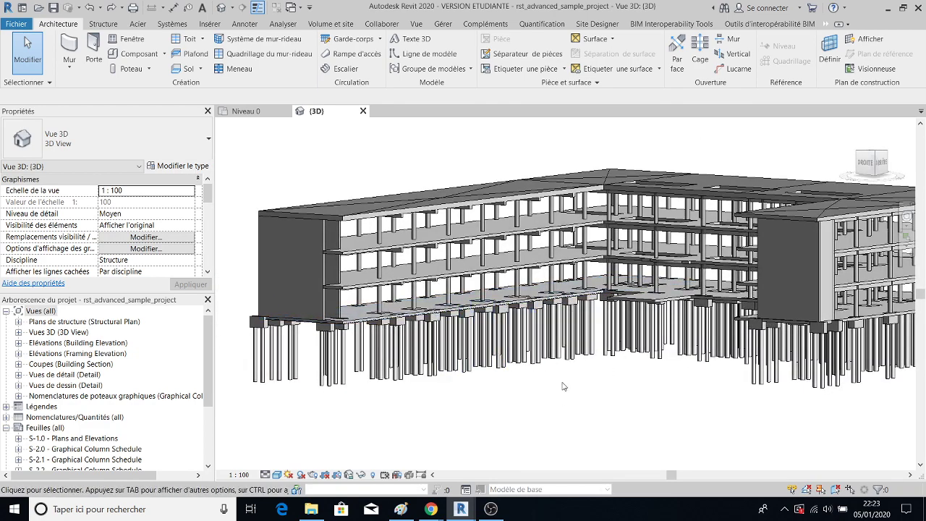
shift+middle_drag(564, 386, 540, 395)
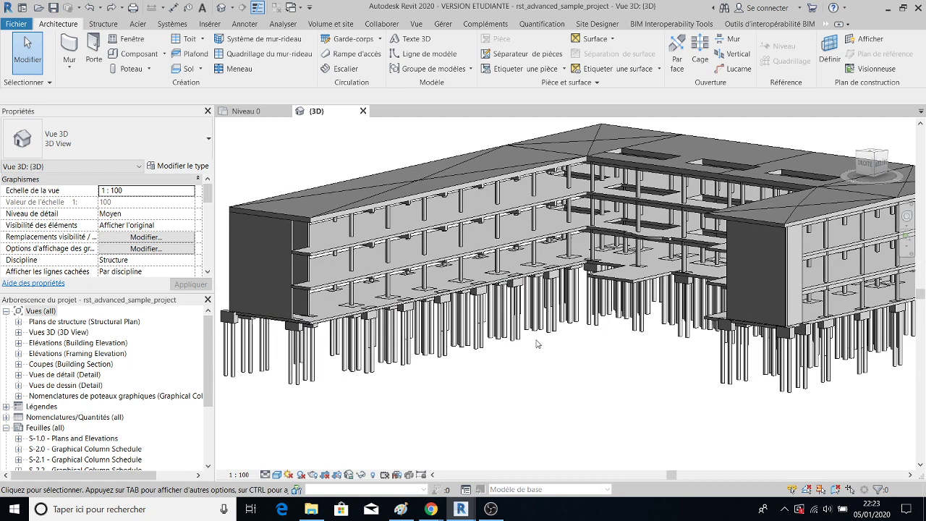
Create a rule-based filter named "Poteau en bleu" from the 3D view's visibility/graphics overrides
key(v)
key(g)
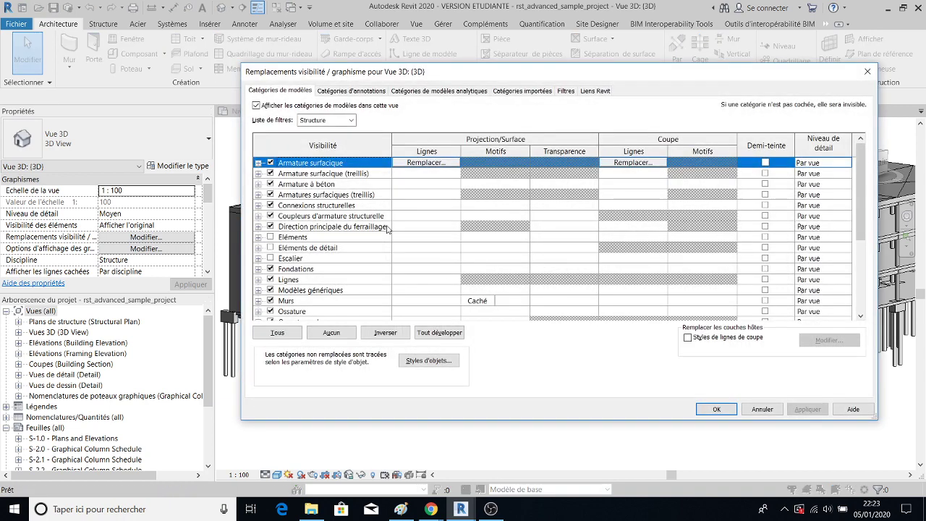
click(566, 91)
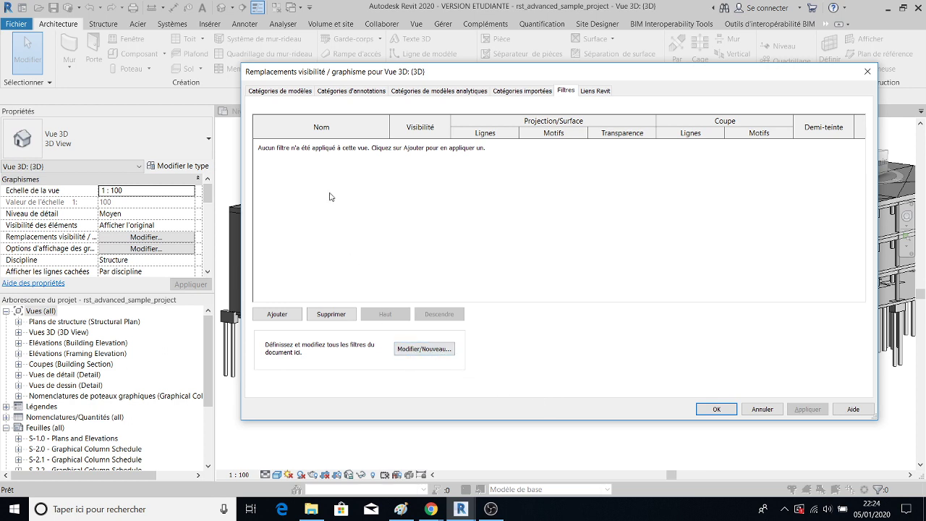
click(429, 351)
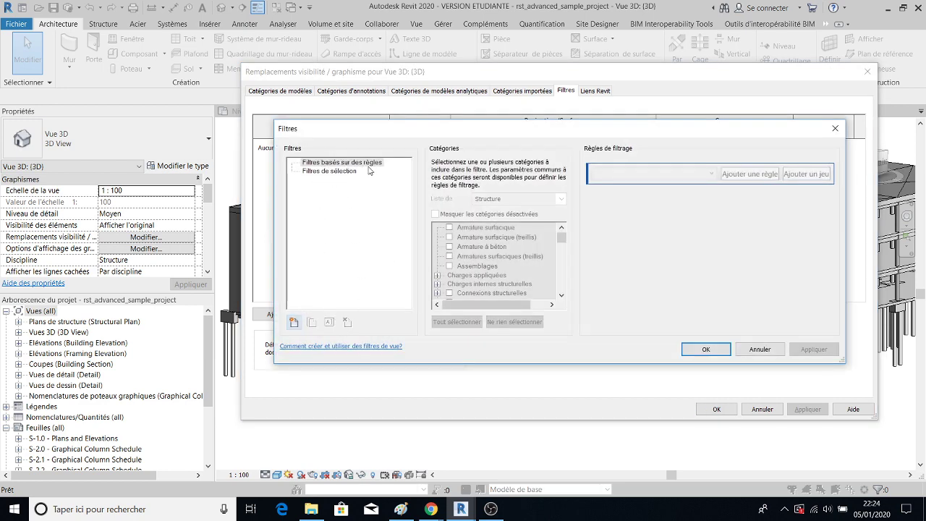
click(293, 323)
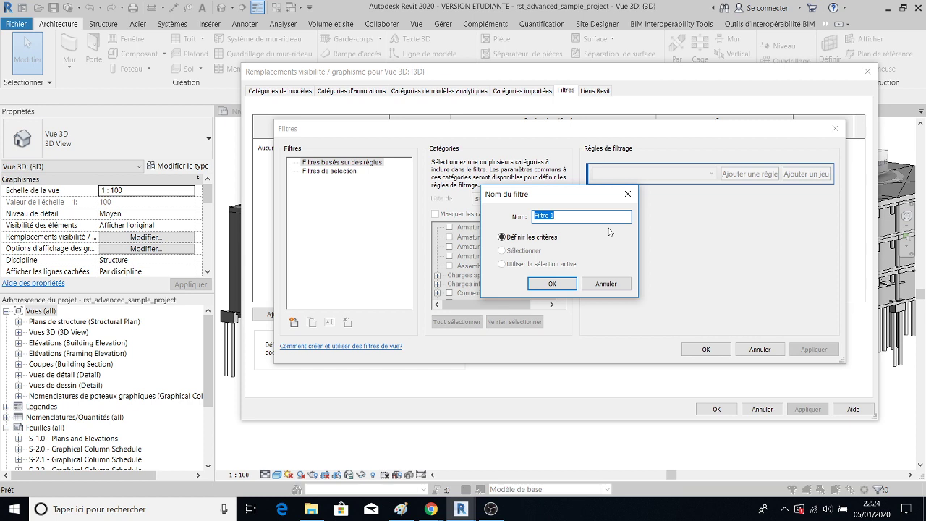
text(Poteau en bleu)
click(554, 284)
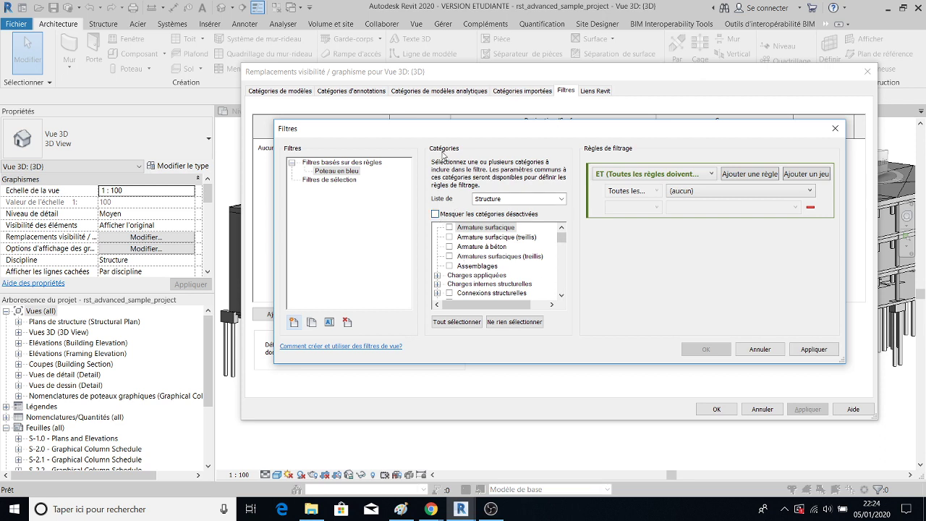
Assign the Poteaux porteurs category to the Poteau en bleu filter and hide the unchecked categories
click(498, 200)
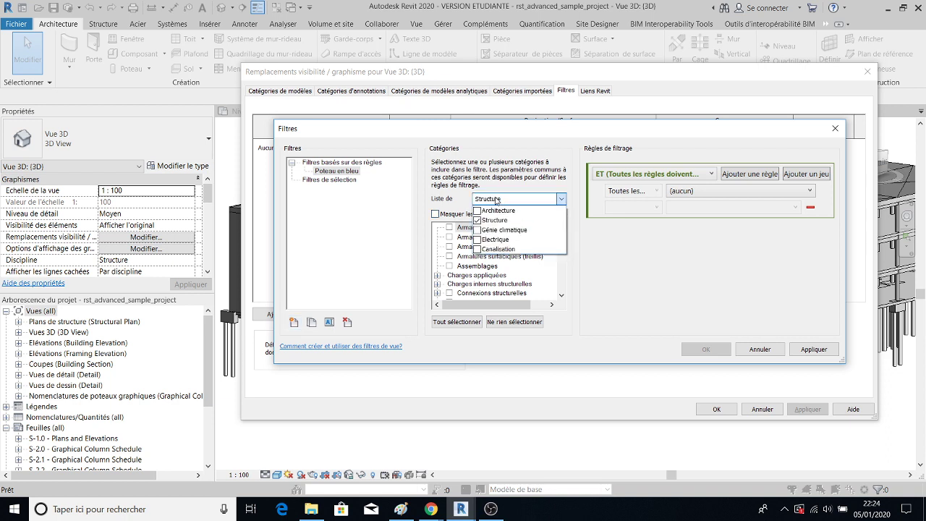
click(498, 200)
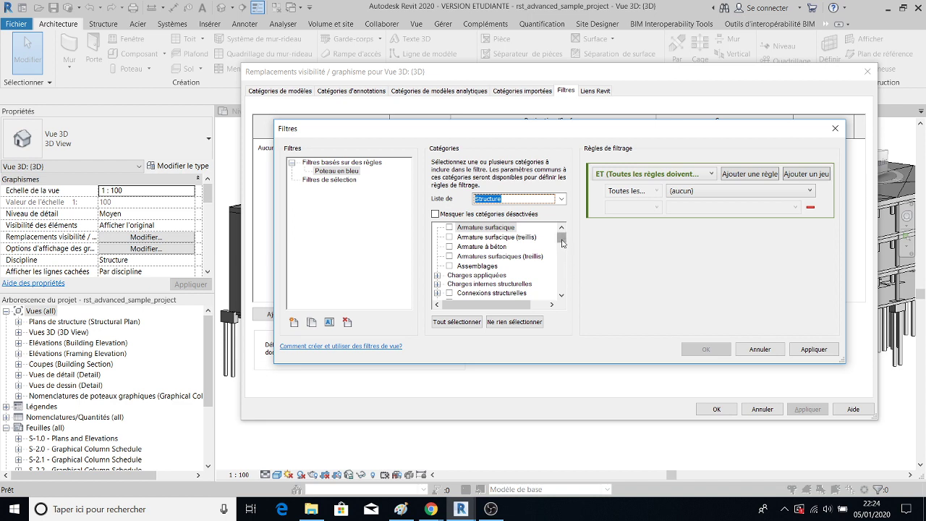
drag(562, 244, 570, 279)
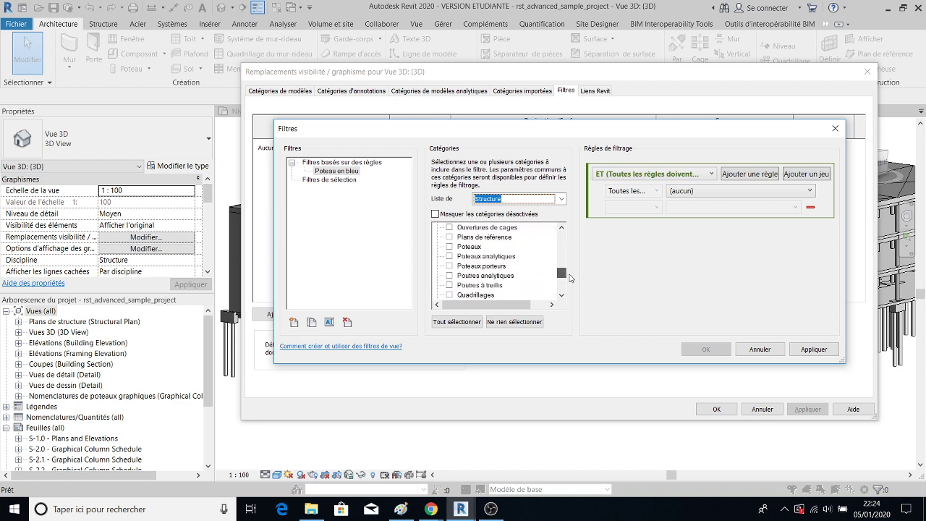
click(450, 266)
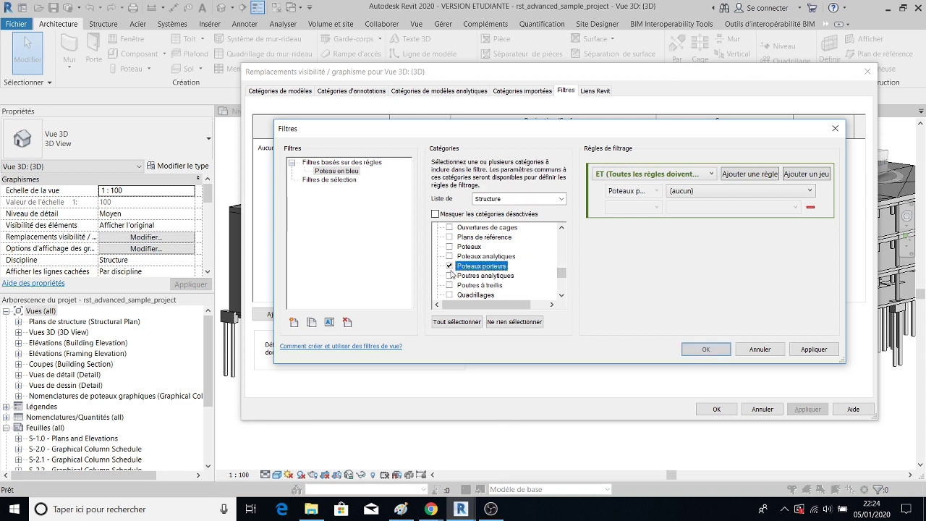
click(435, 214)
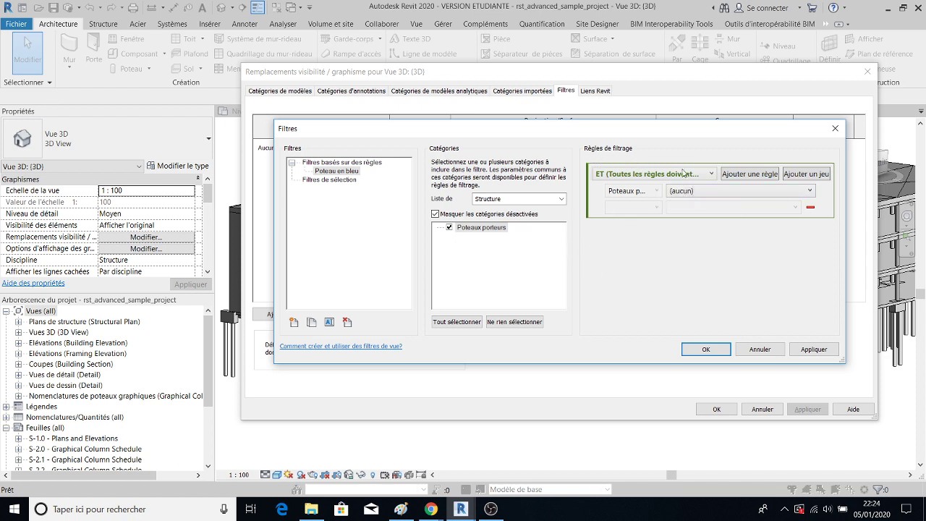
Define the filter rule as Nom du type égal 450mm, then apply and accept the filter definition
click(724, 196)
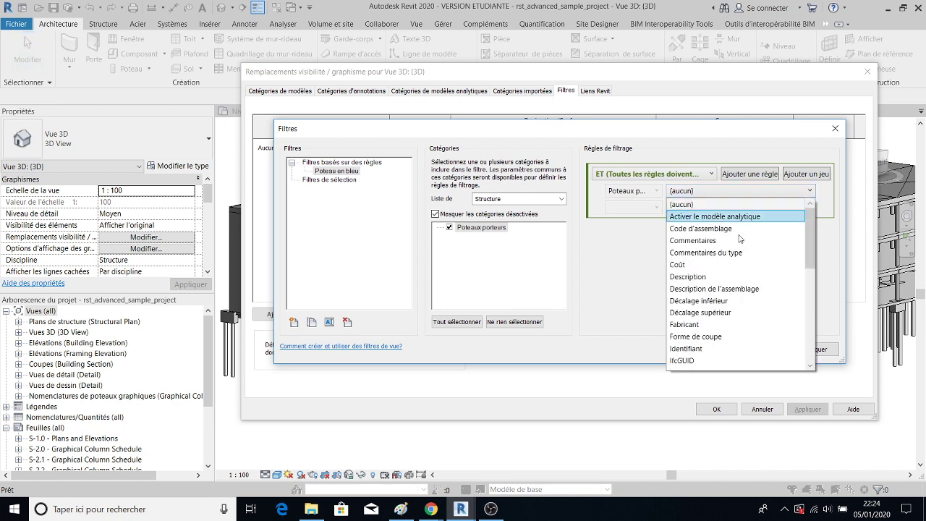
scroll(742, 238, down, 5)
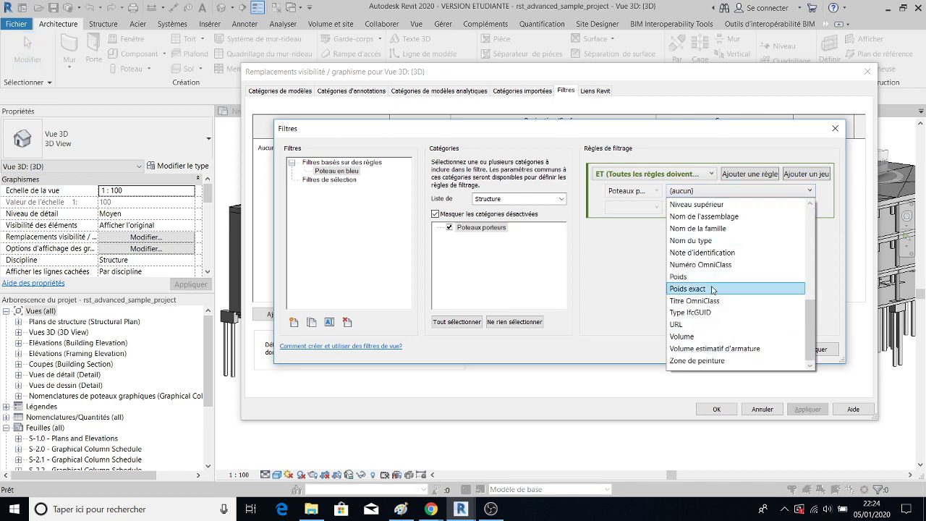
click(718, 242)
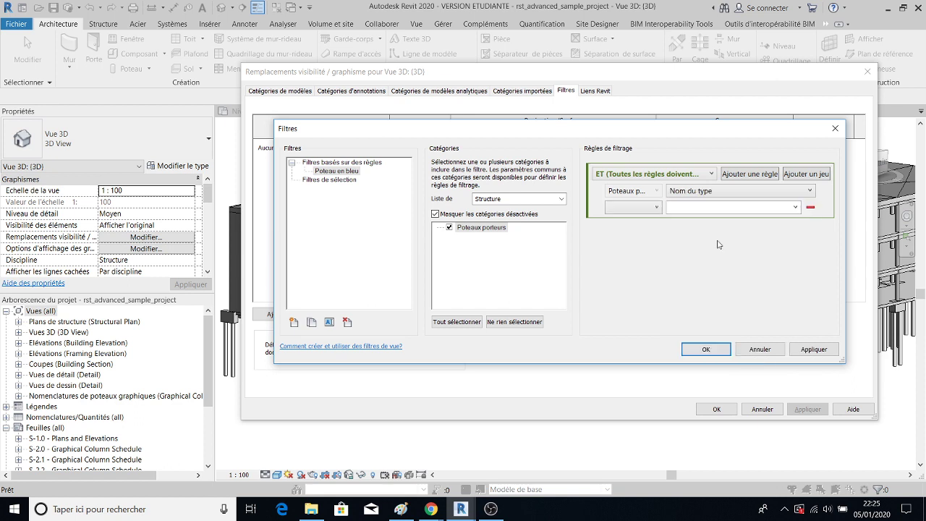
click(655, 208)
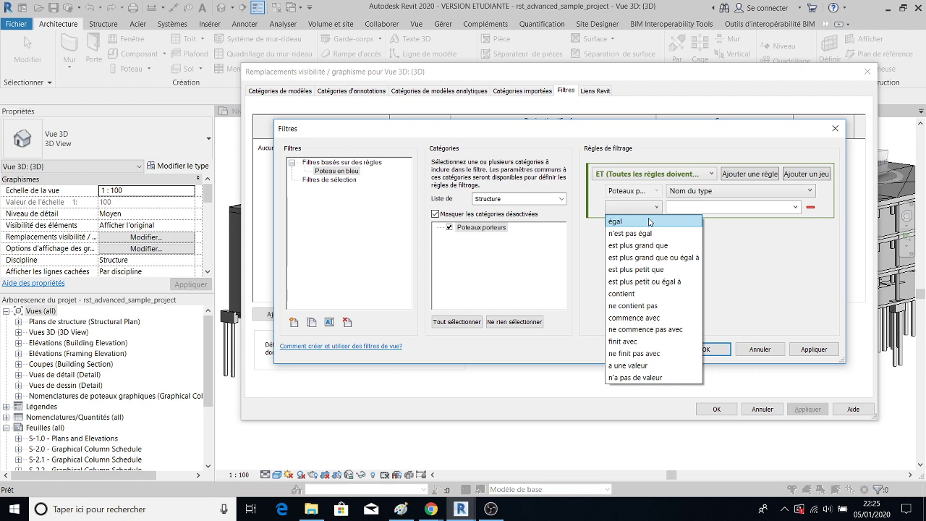
click(649, 222)
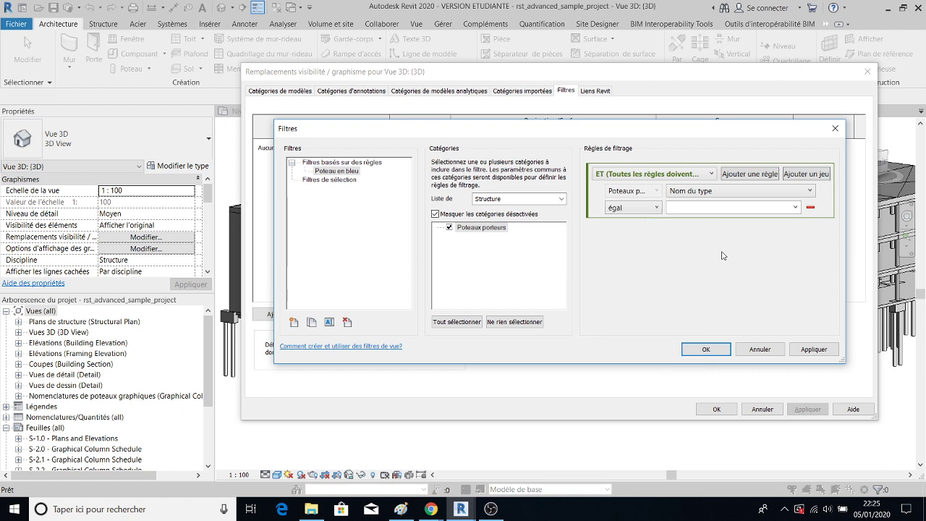
click(796, 208)
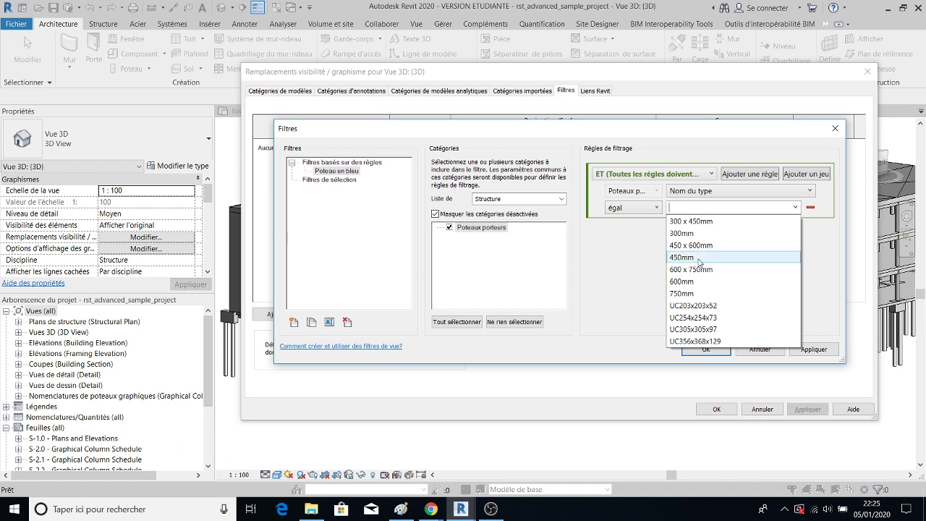
click(706, 258)
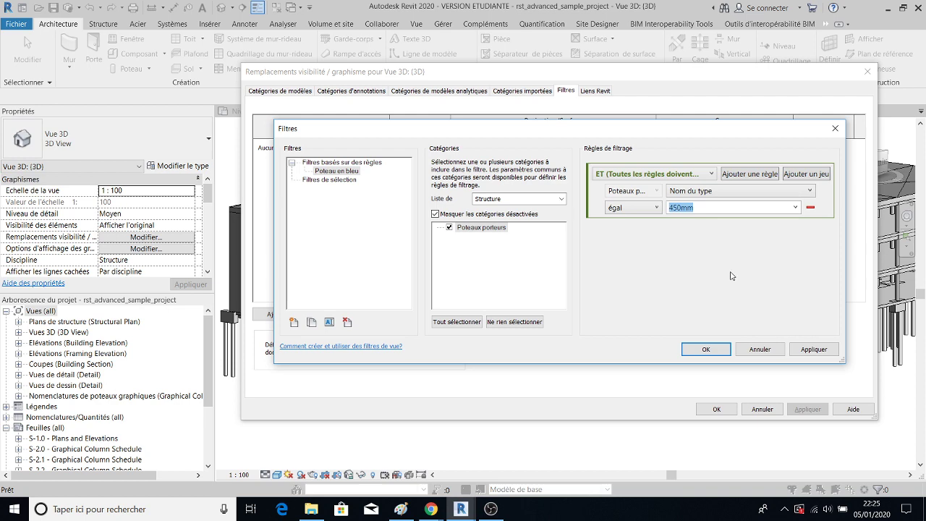
click(813, 350)
click(709, 353)
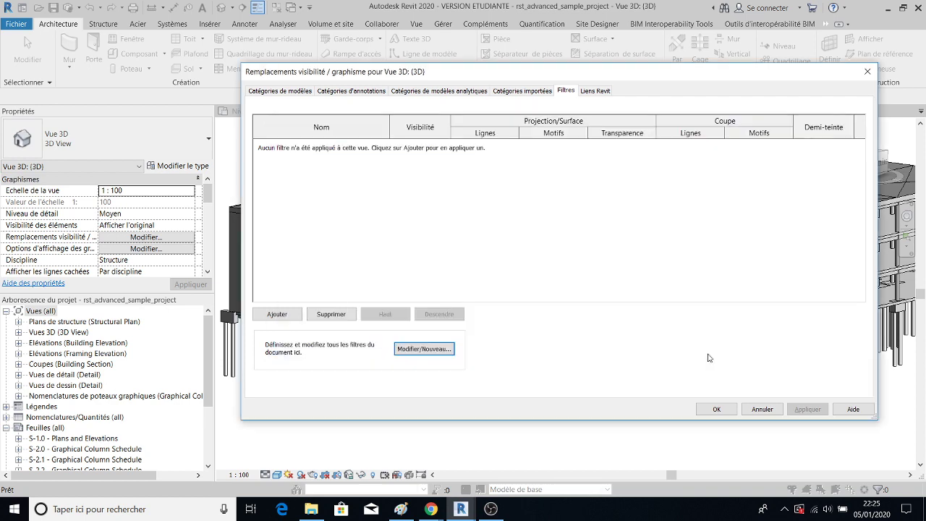
Add the Poteau en bleu filter to the 3D view's visibility/graphics overrides
click(278, 315)
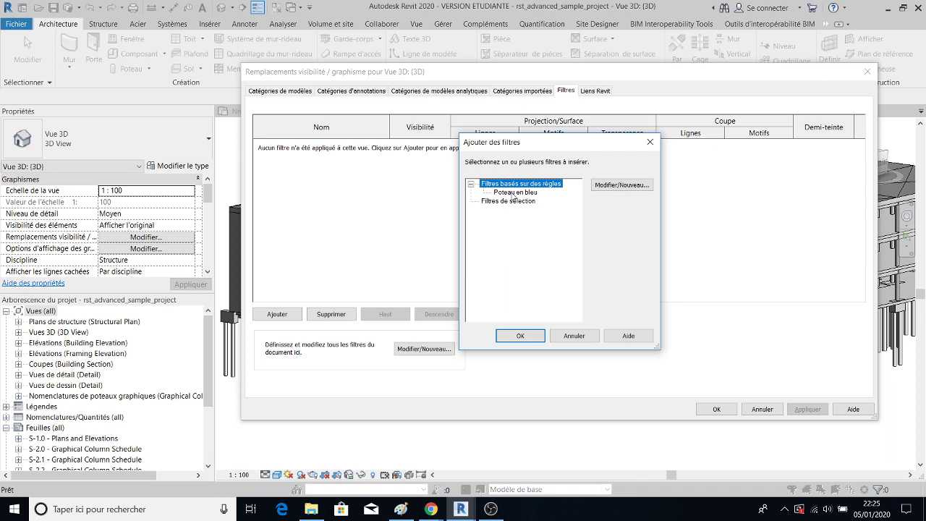
click(513, 192)
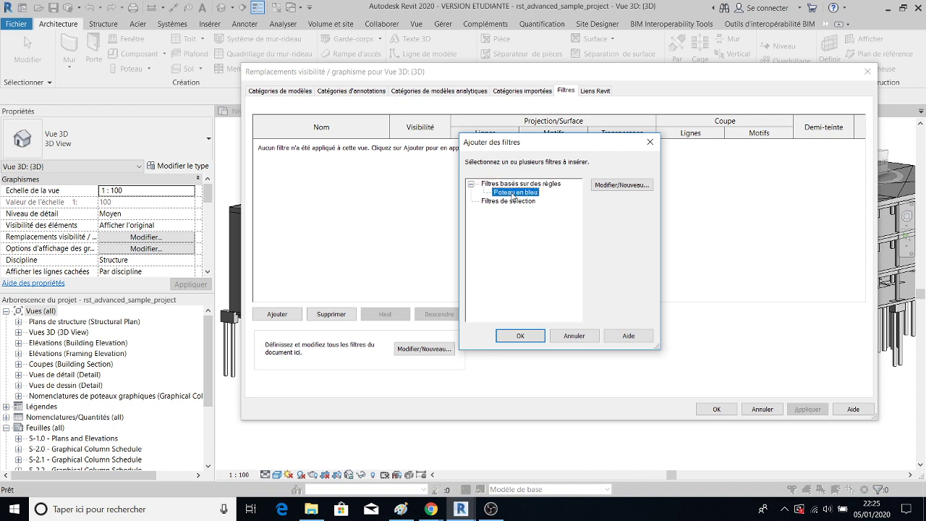
click(520, 336)
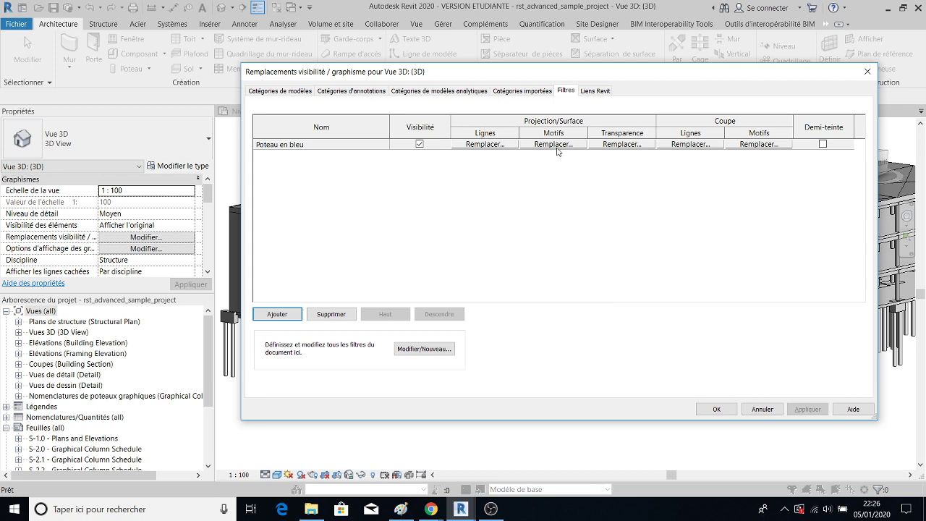
Set the foreground projection/surface pattern of the Poteau en bleu filter to the solid Remplissage fill
click(553, 144)
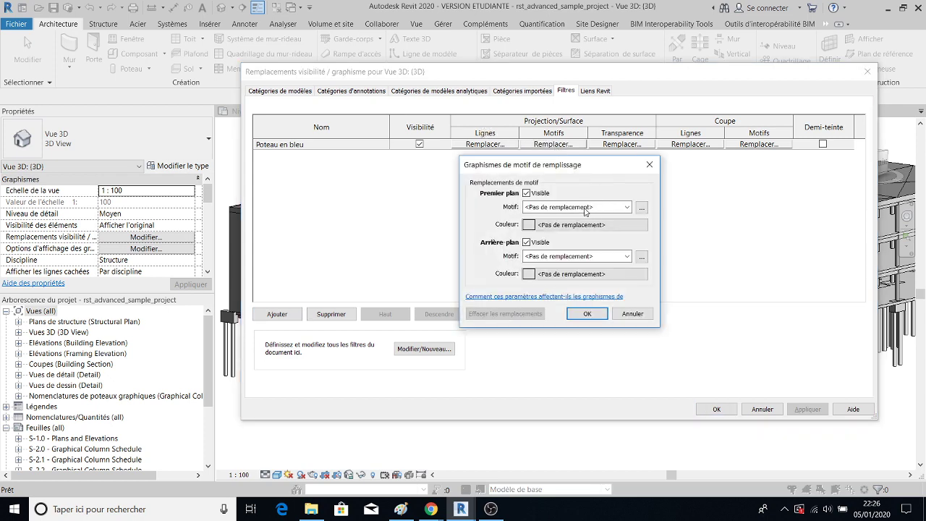
click(577, 209)
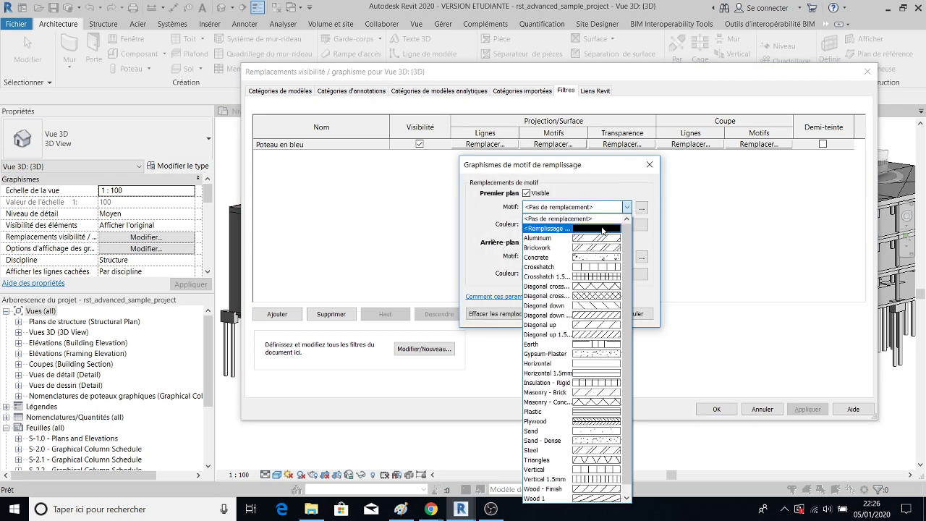
click(602, 229)
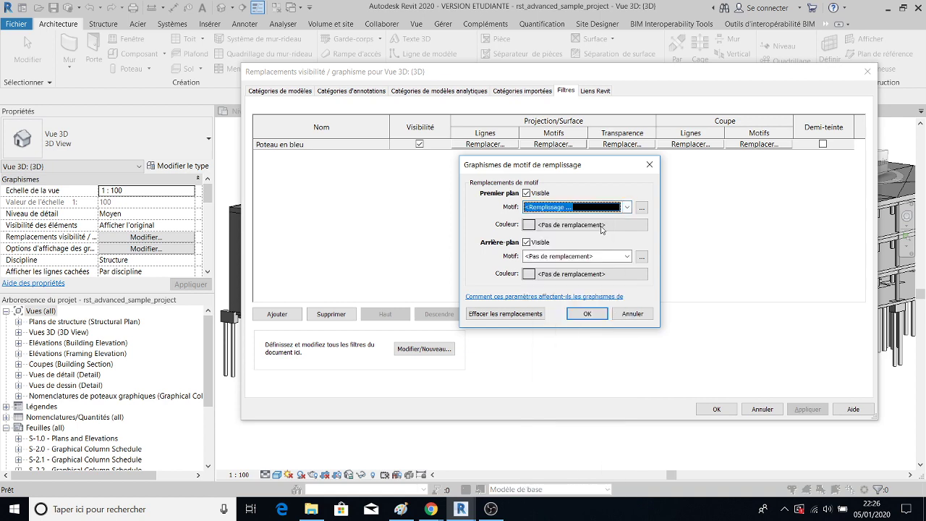
click(589, 208)
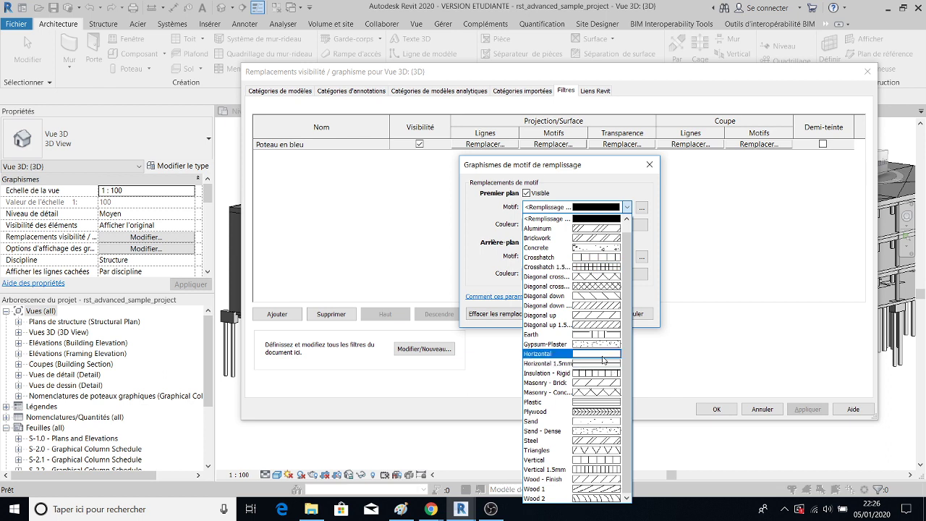
click(585, 220)
Set the filter's foreground pattern colour to Bleu, then apply and accept the 3D view's visibility/graphics overrides
click(570, 225)
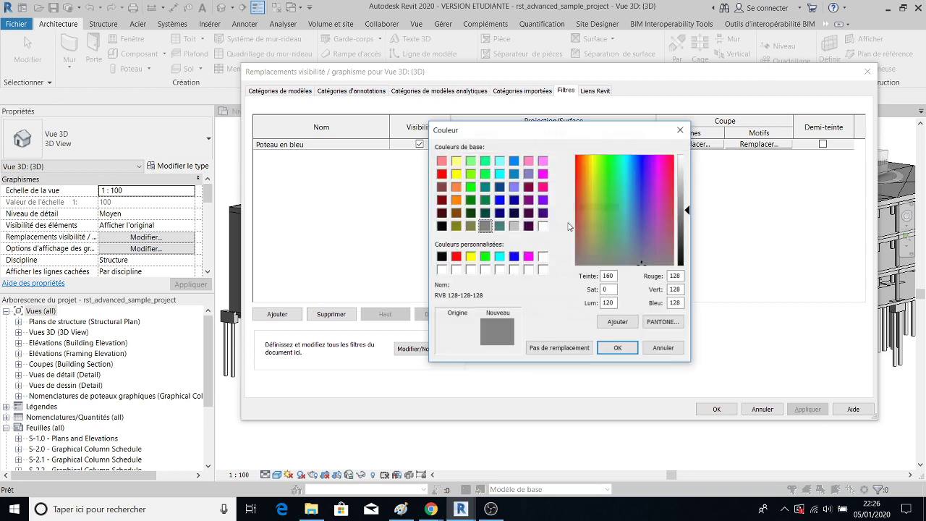
click(500, 200)
click(611, 350)
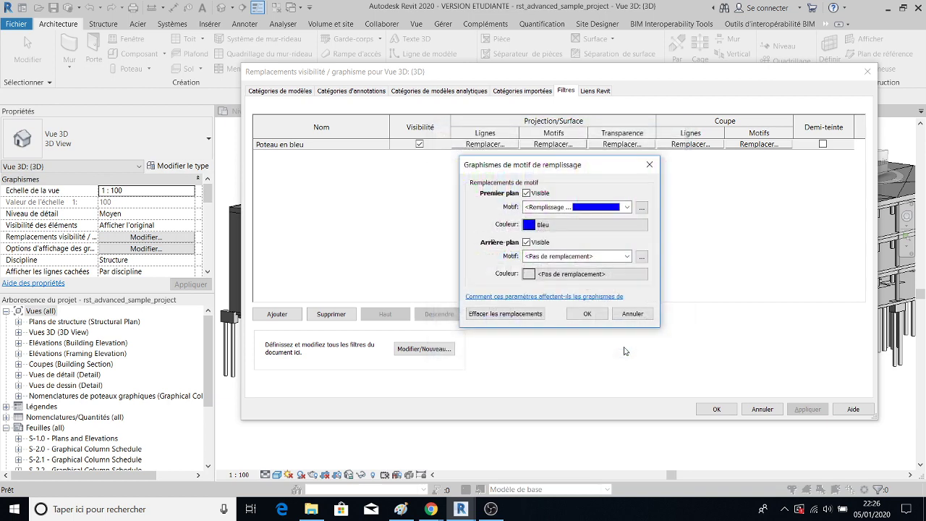
click(586, 314)
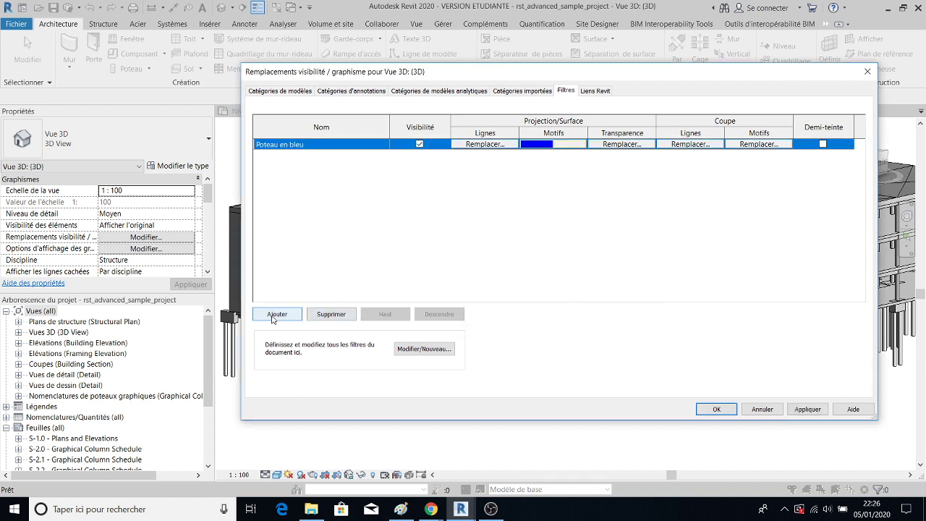
click(807, 409)
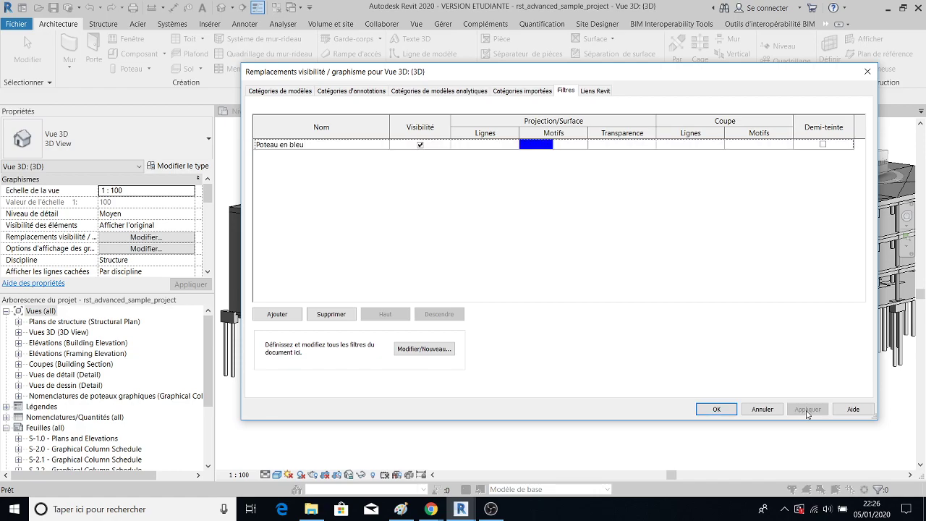
click(715, 409)
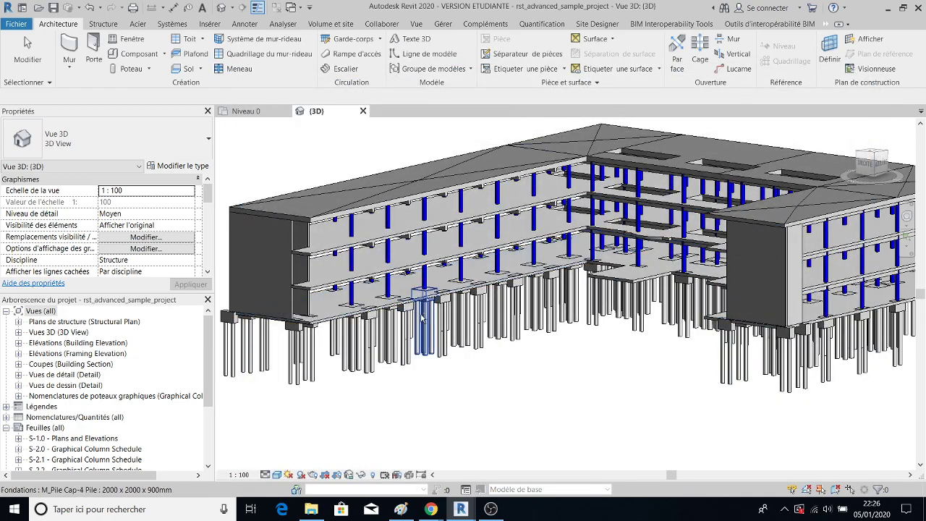
Create a rule-based filter named "Poutre 40*80" from the 3D view's visibility/graphics overrides
shift+middle_drag(416, 255, 696, 379)
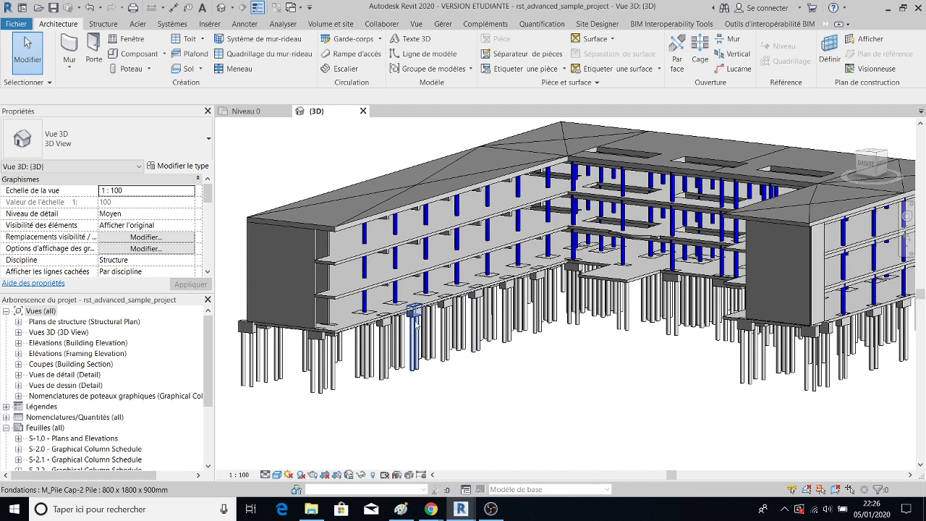
scroll(579, 404, up, 3)
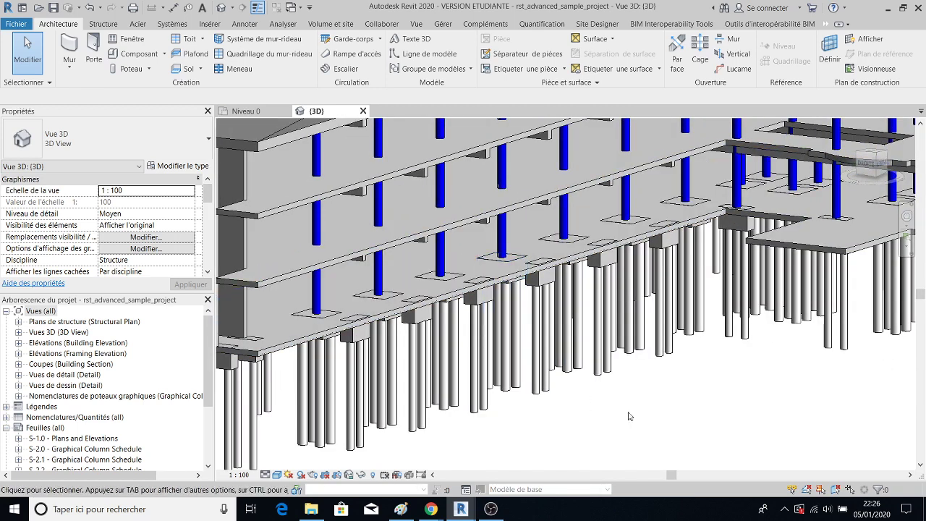
scroll(479, 270, up, 2)
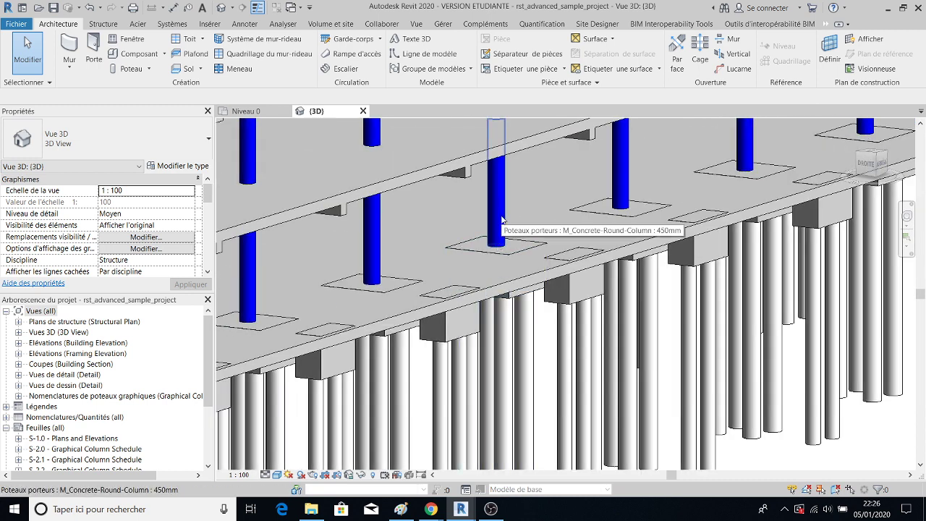
scroll(519, 242, down, 6)
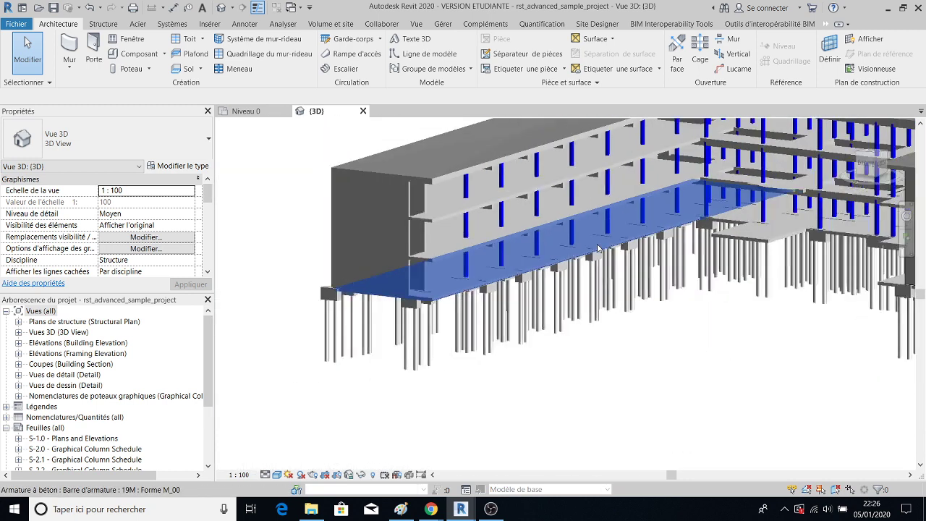
scroll(522, 250, up, 1)
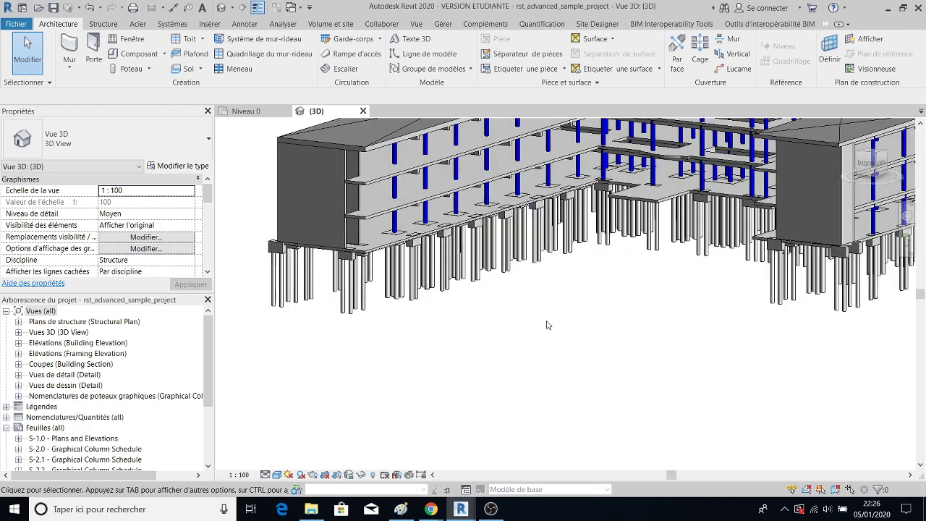
key(v)
key(g)
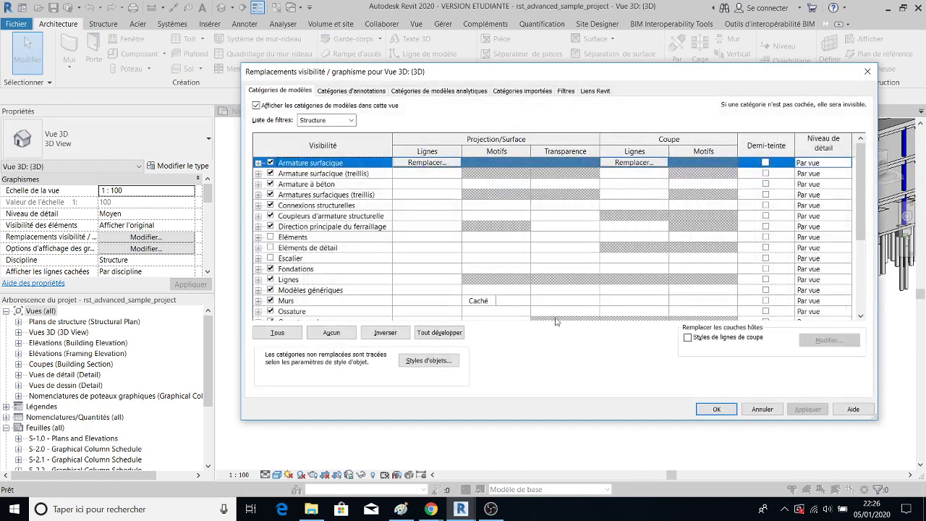
click(566, 91)
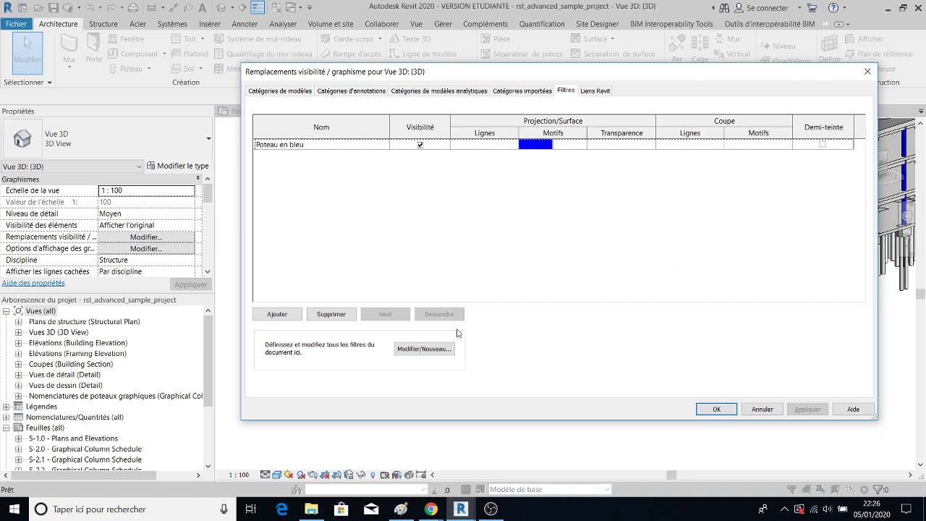
click(437, 349)
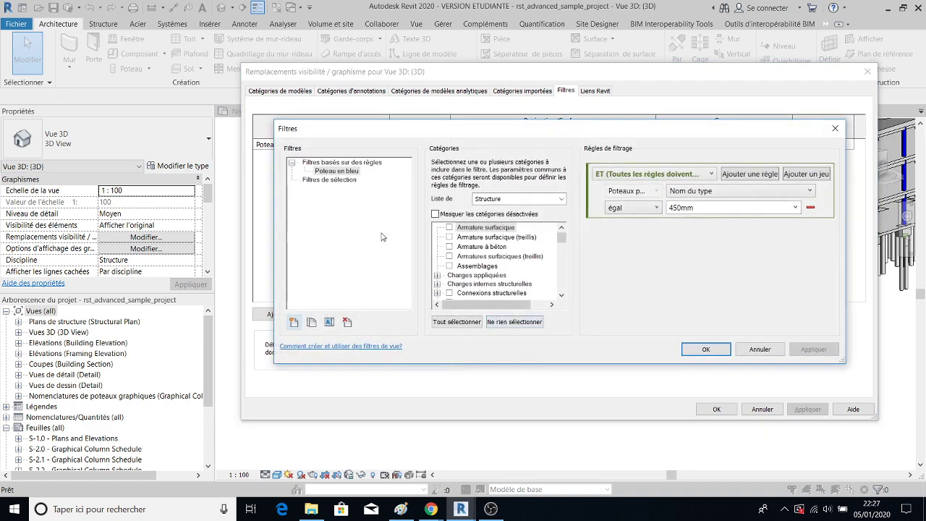
click(294, 322)
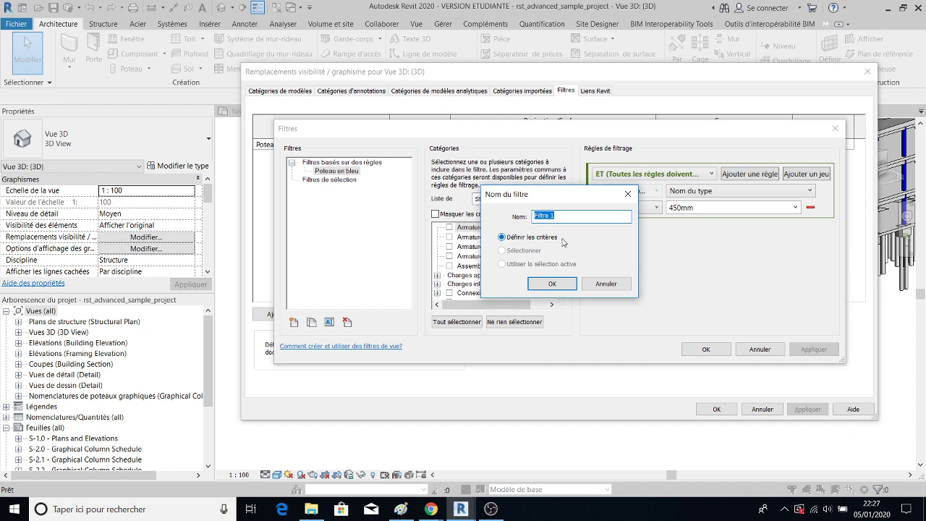
text(Pou)
click(553, 284)
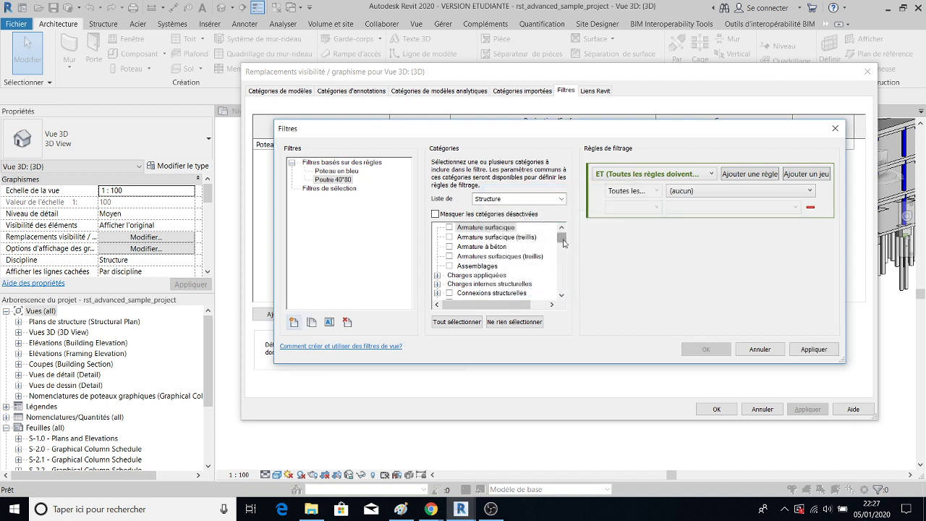
Assign the Ossature category to the Poutre 40*80 filter and define its rule as Nom du type égal 400 x 800mm, accepting the definition
drag(562, 238, 568, 276)
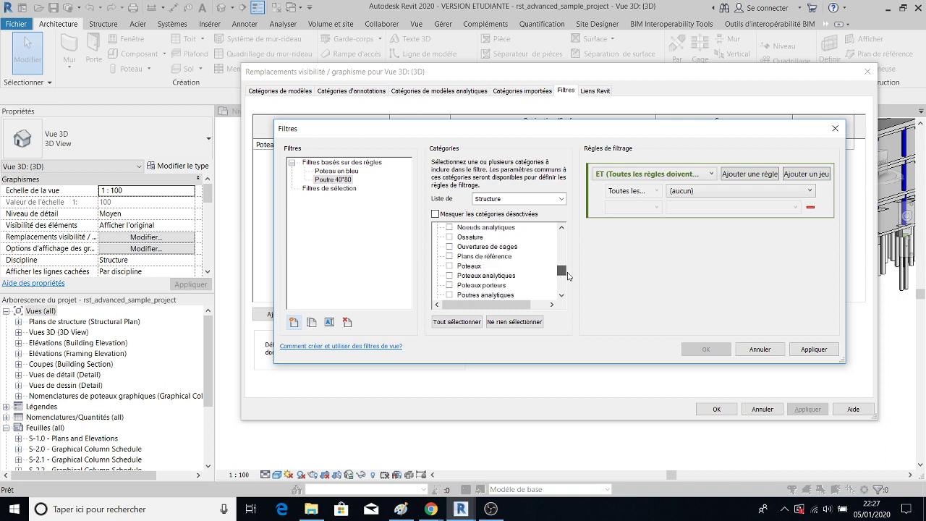
click(450, 238)
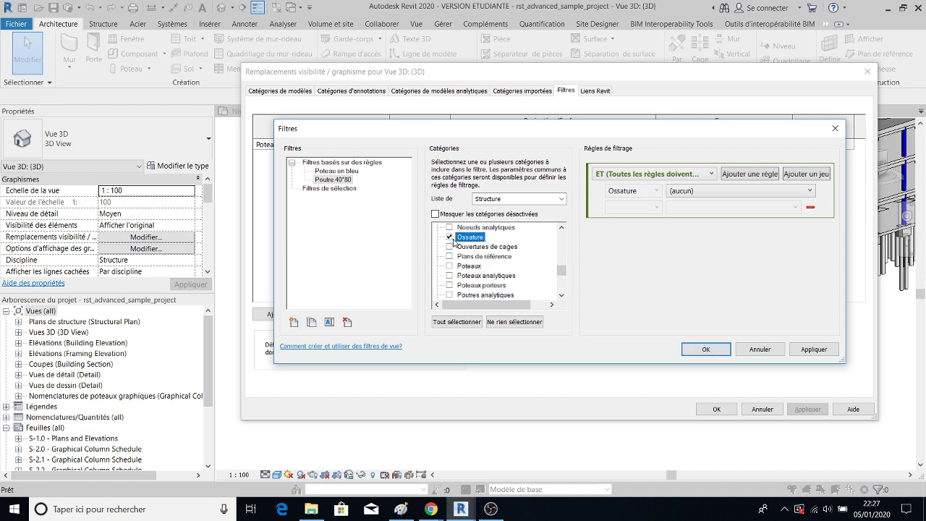
click(707, 193)
scroll(756, 311, down, 10)
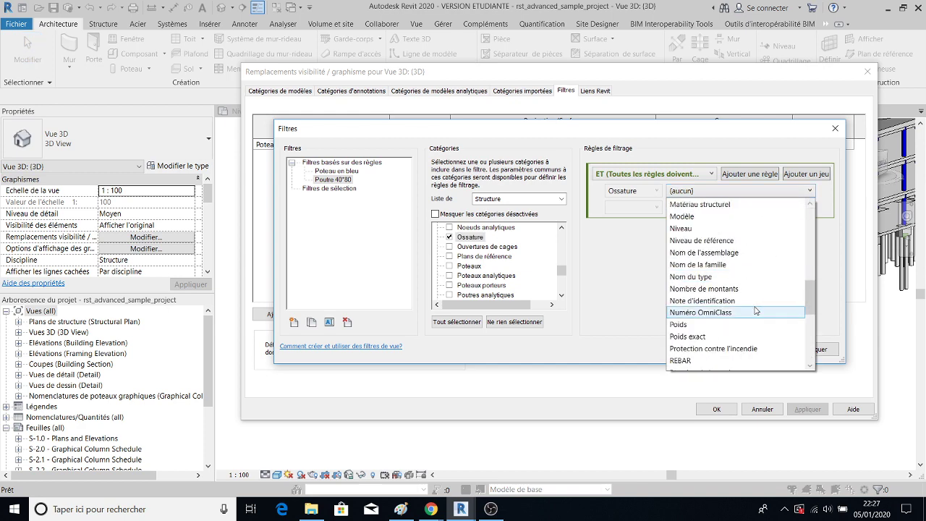
click(715, 278)
click(636, 210)
click(639, 222)
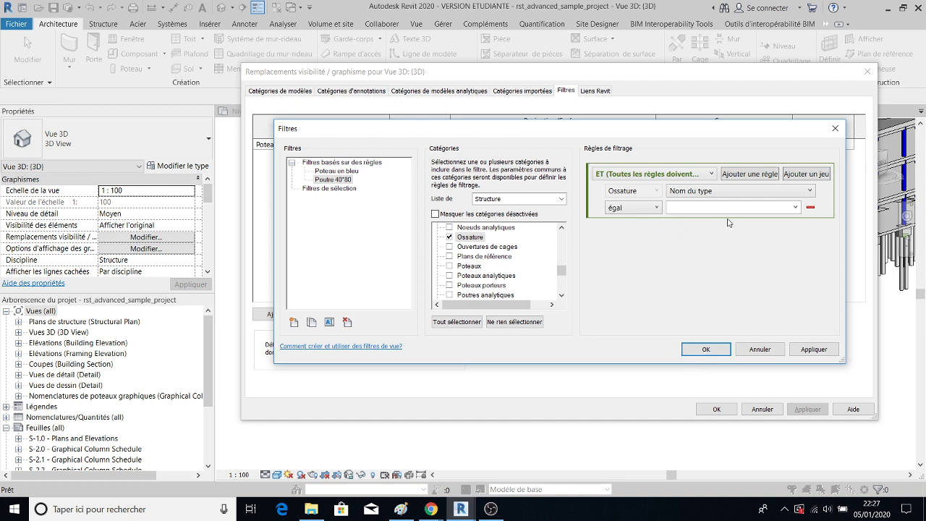
click(796, 207)
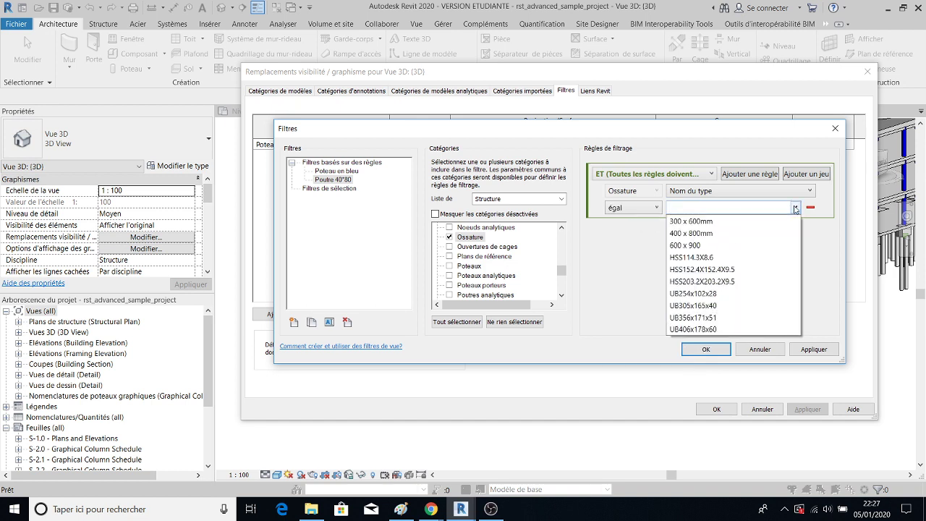
click(712, 233)
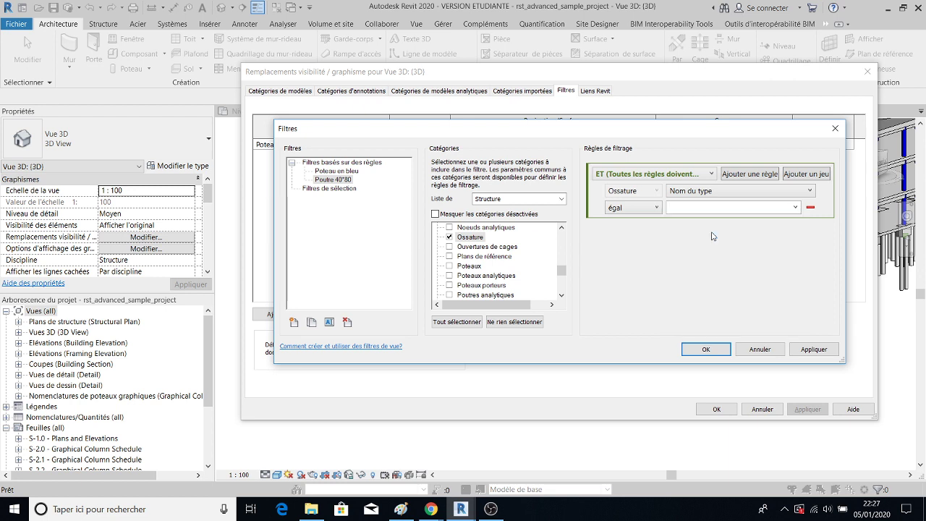
click(813, 350)
click(705, 350)
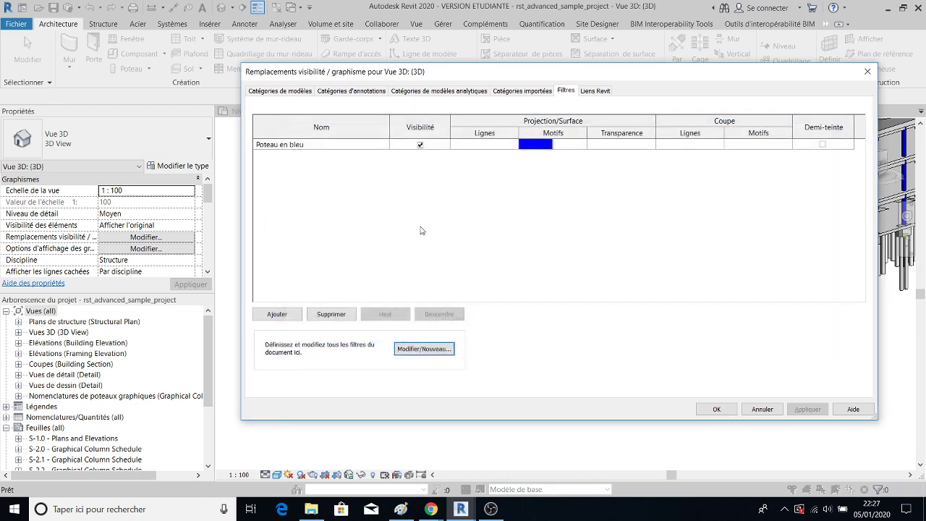
Add the Poutre 40*80 filter to the 3D view's visibility/graphics overrides
click(277, 316)
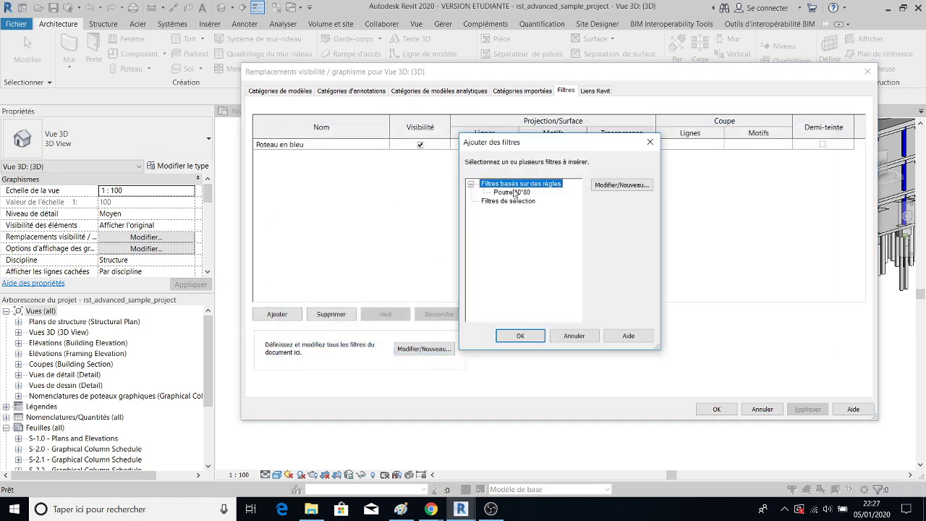
click(513, 193)
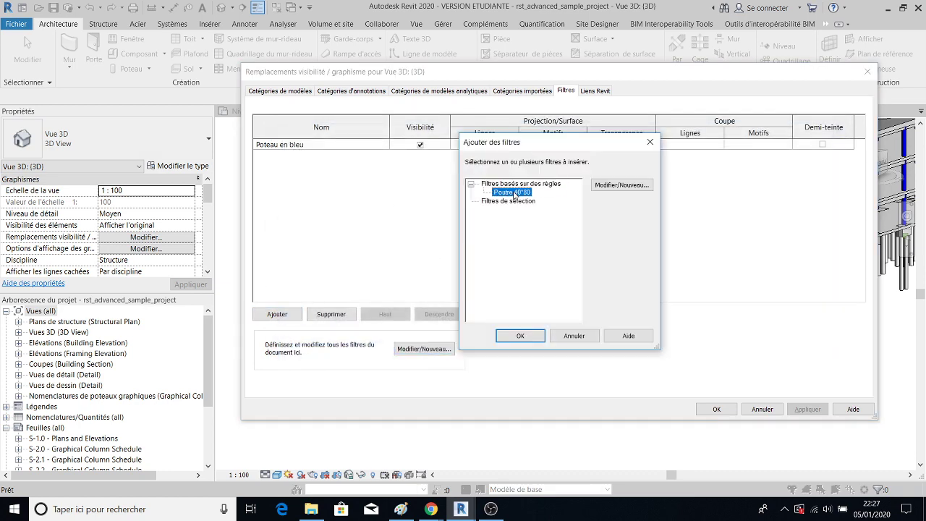
click(526, 337)
Override the Poutre 40*80 filter's projection surface pattern with a solid foreground fill in Rouge, then apply and accept the view's graphics overrides
click(538, 155)
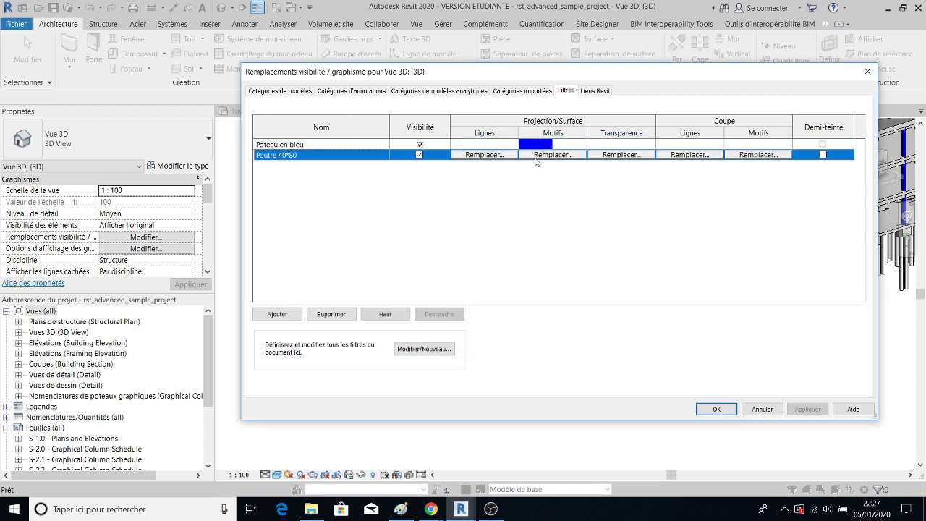
click(549, 154)
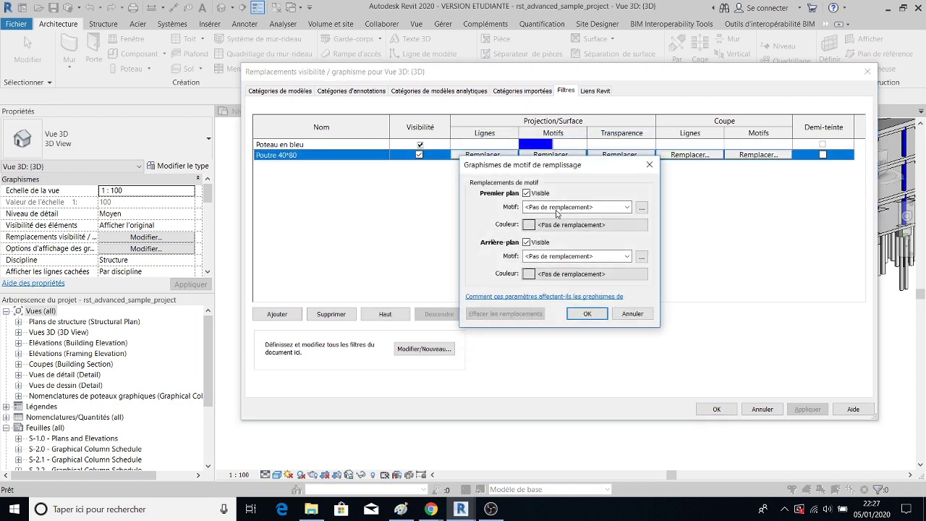
click(559, 208)
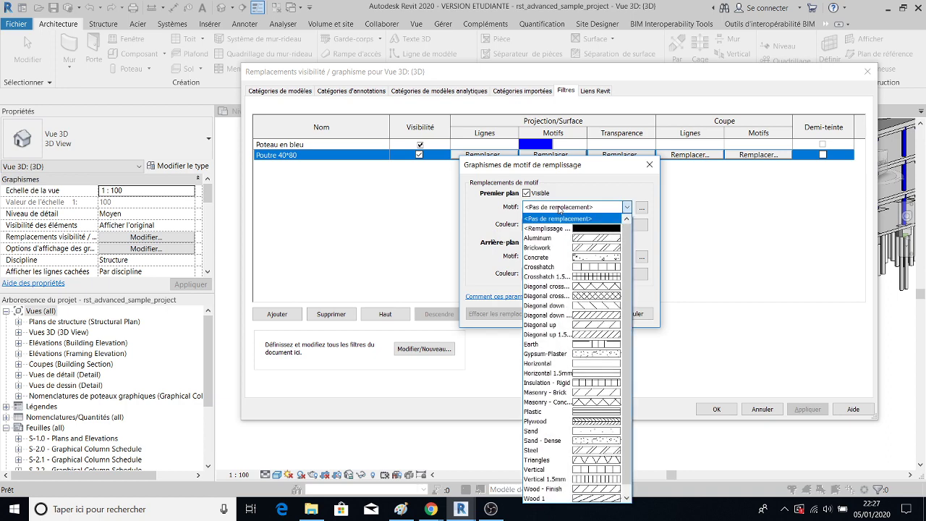
click(607, 231)
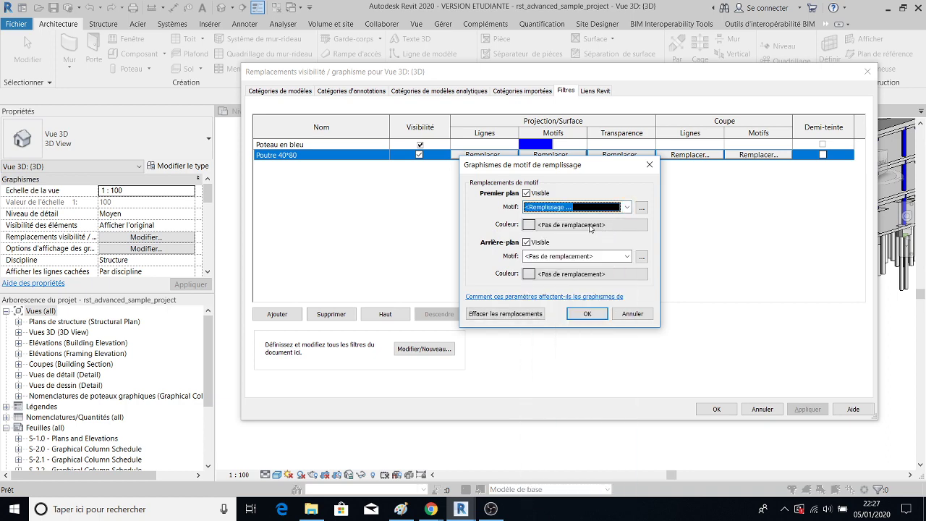
click(591, 225)
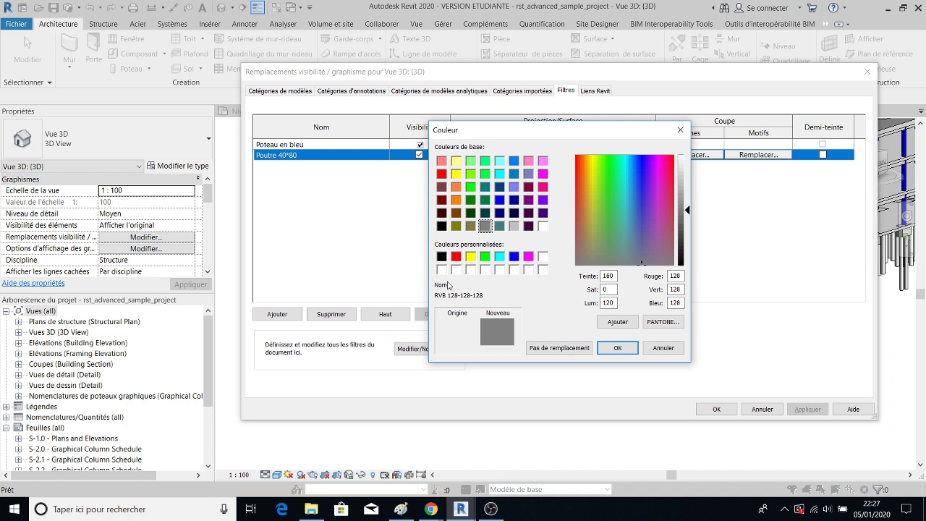
click(457, 258)
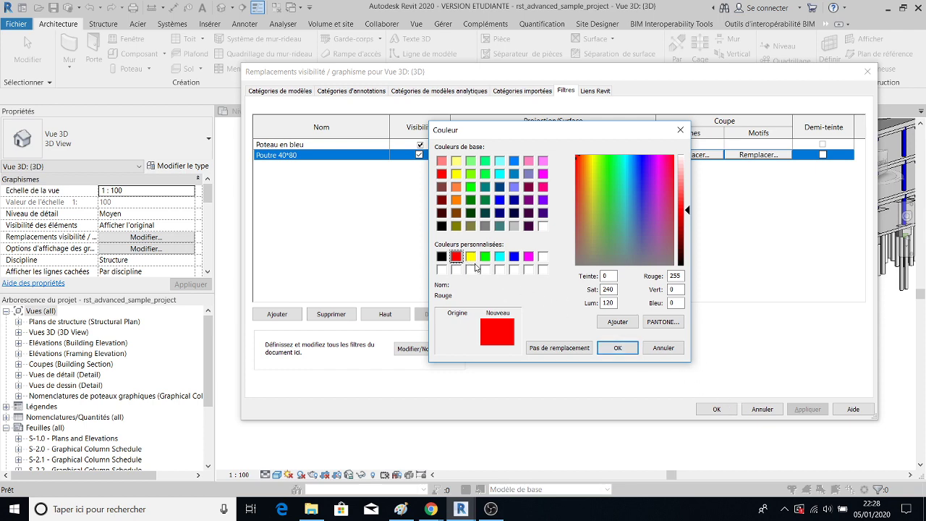
click(618, 348)
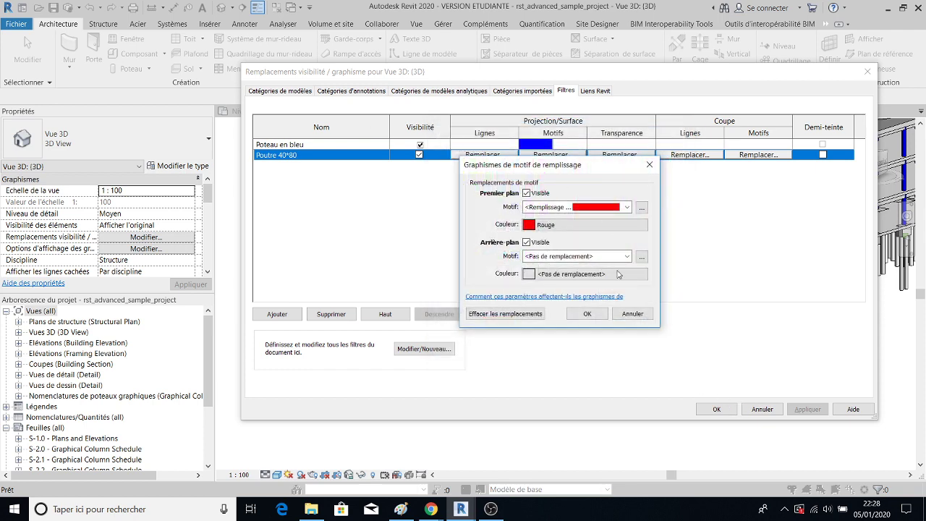
click(586, 315)
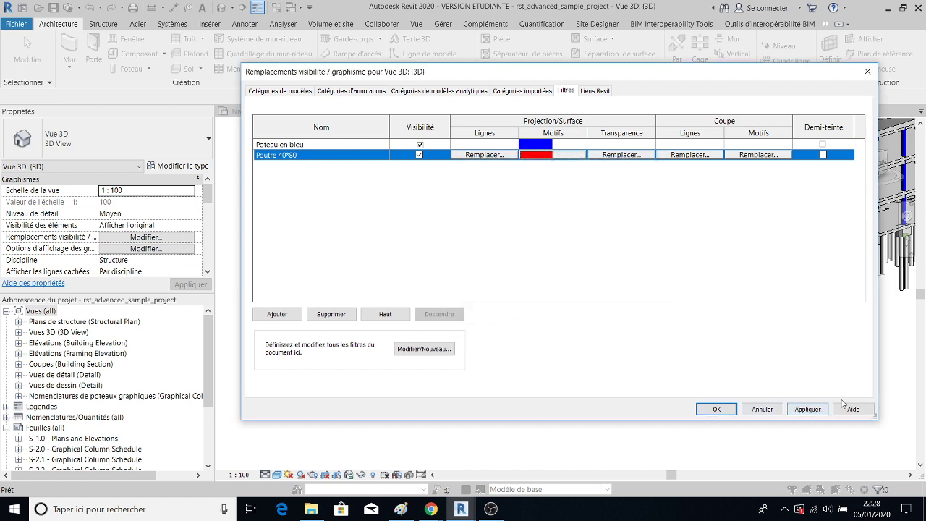
click(808, 409)
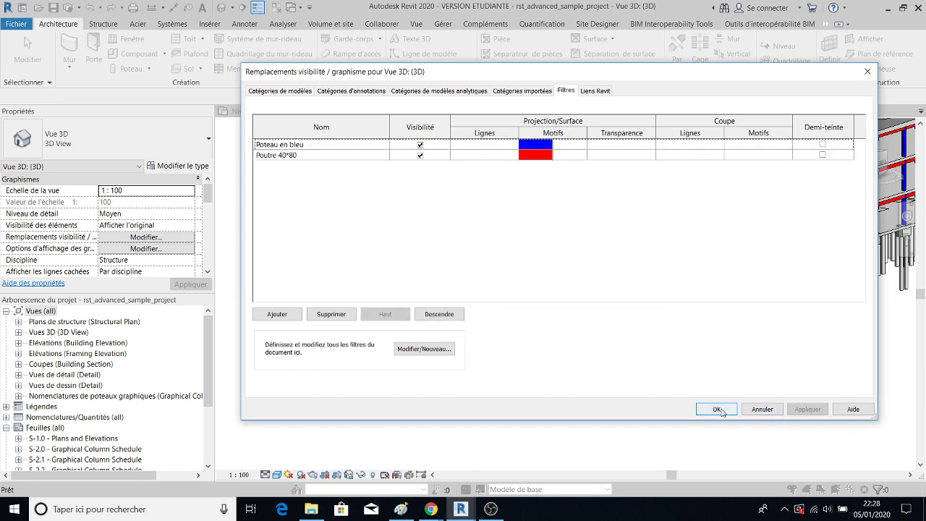
click(715, 408)
Create a rule-based filter named "poutre 30*60" from the 3D view's visibility/graphics overrides
shift+middle_drag(678, 273, 593, 299)
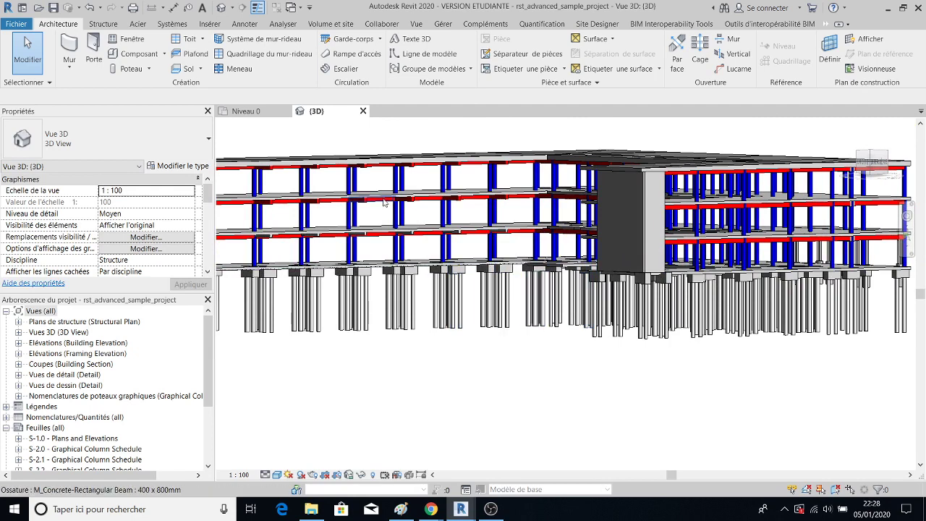
scroll(385, 207, up, 6)
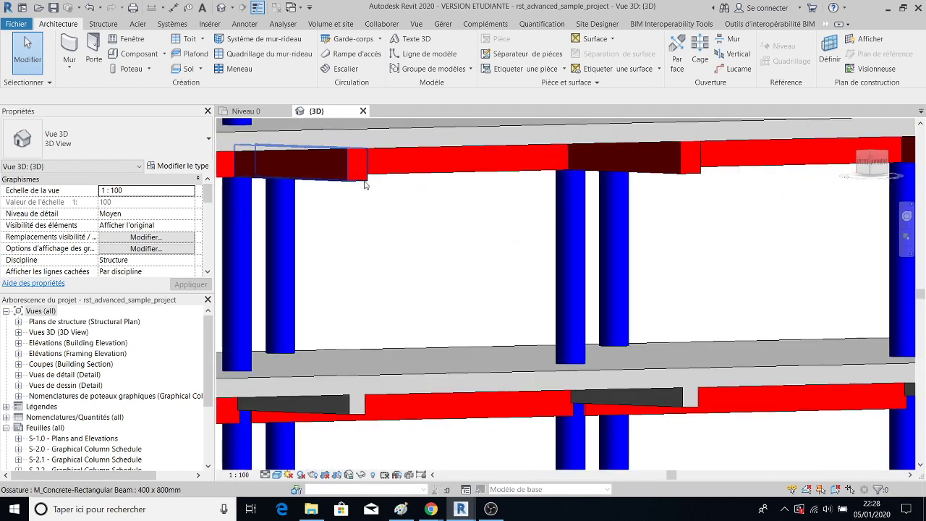
scroll(430, 243, down, 6)
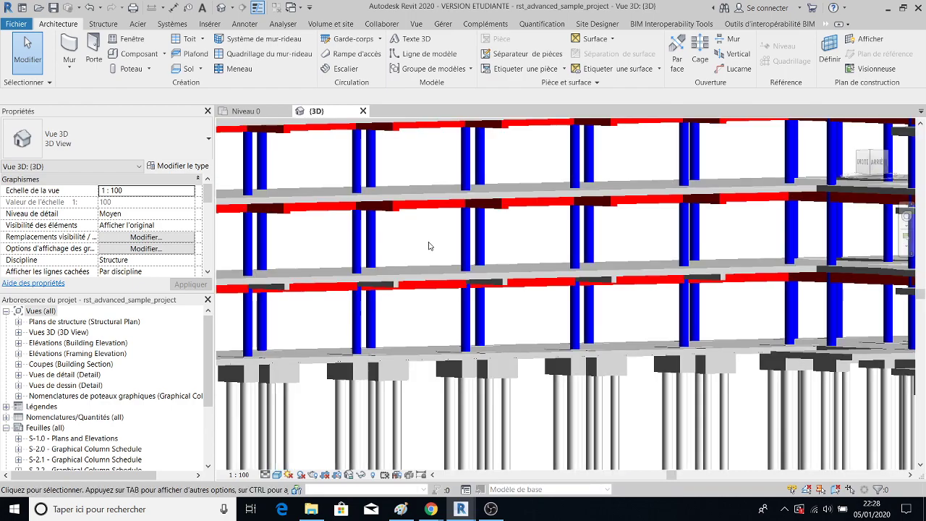
scroll(486, 314, up, 7)
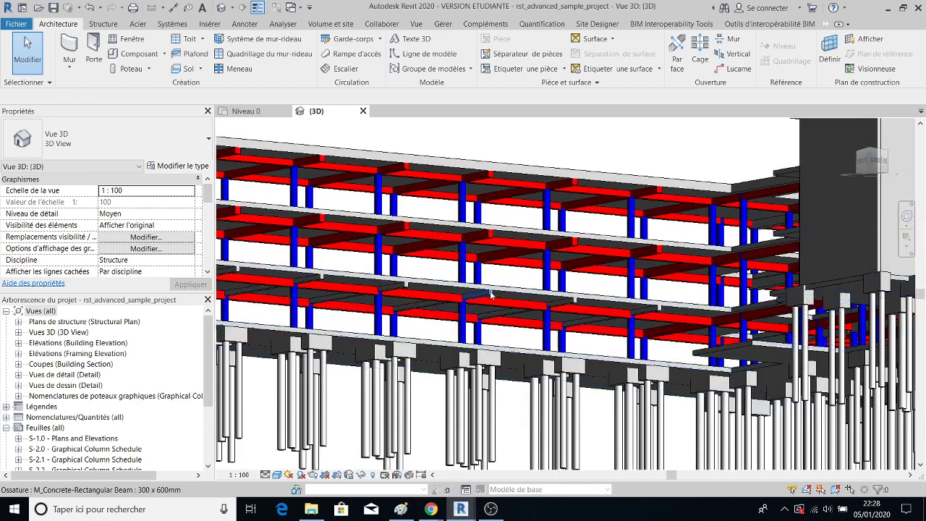
scroll(491, 301, up, 2)
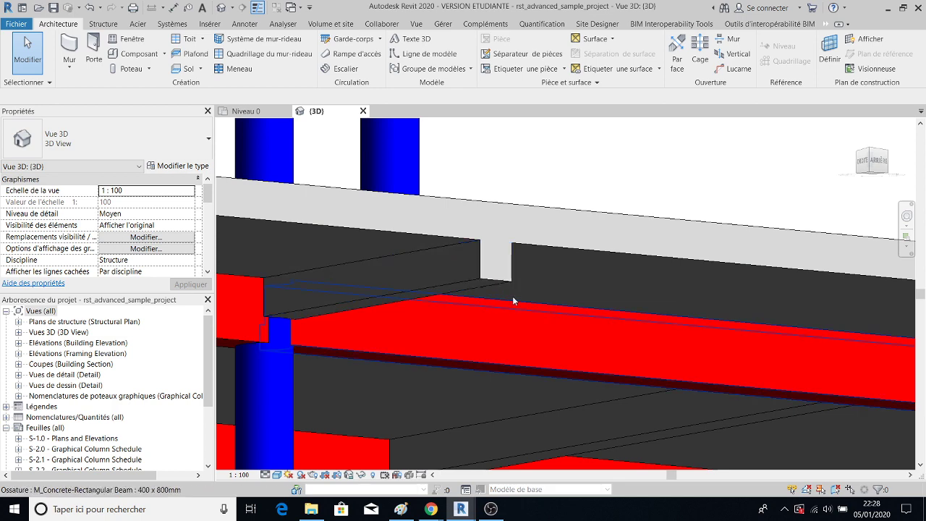
key(v)
key(g)
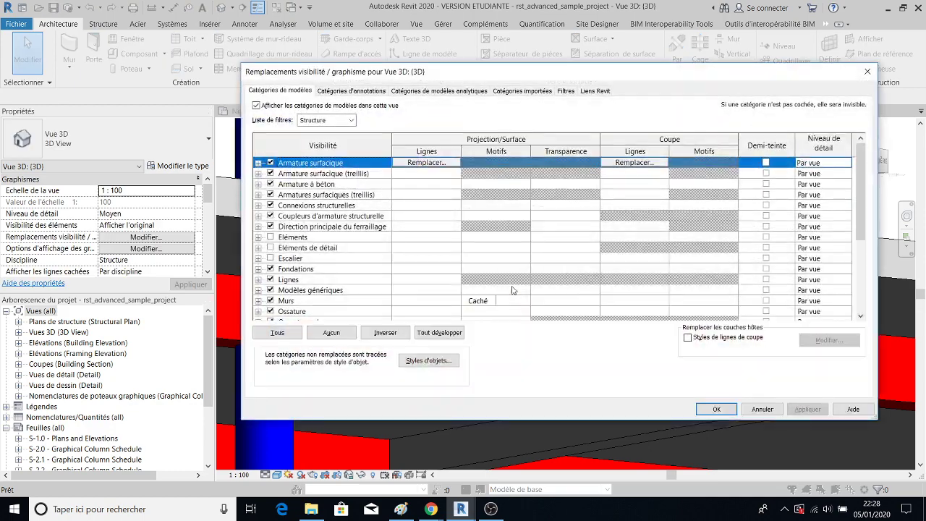
click(567, 92)
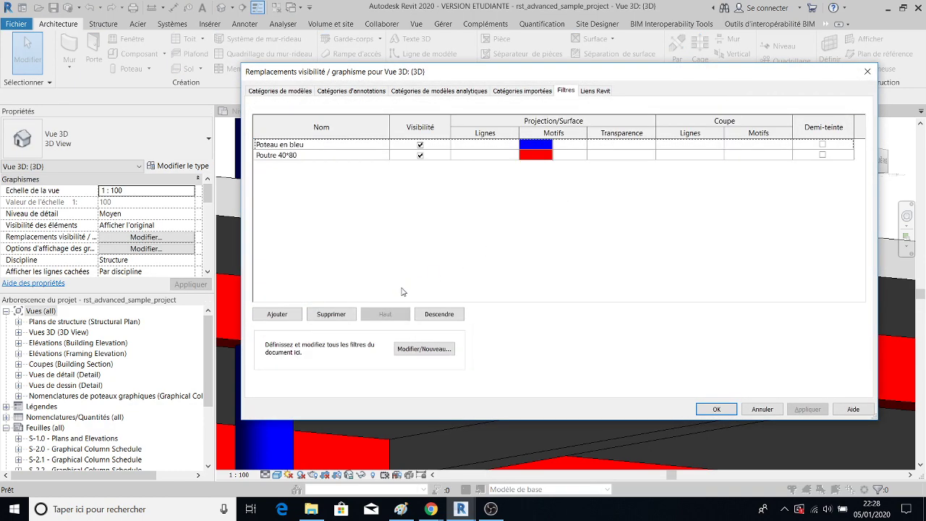
click(407, 351)
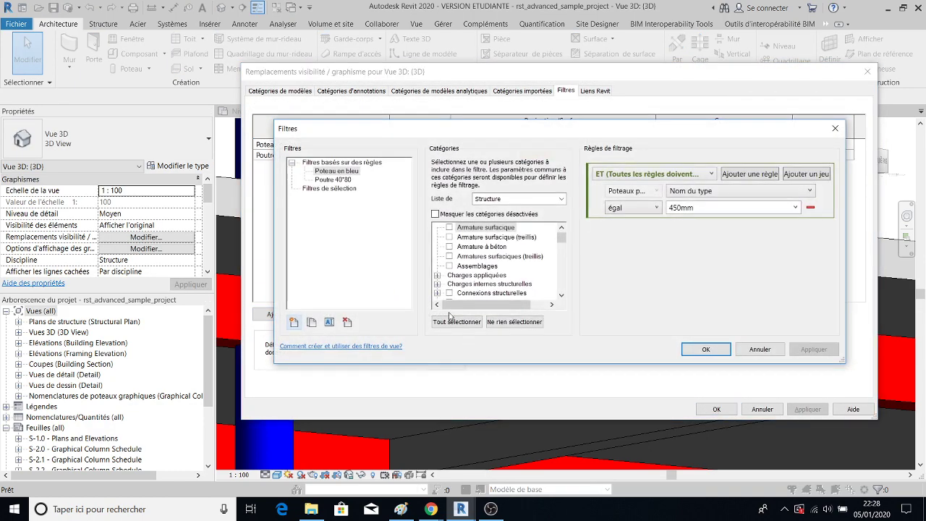
click(294, 323)
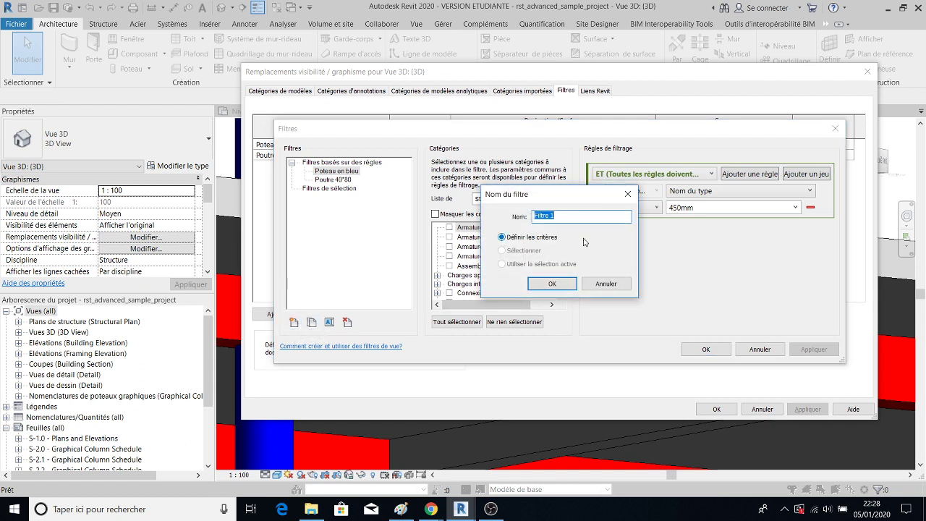
text(pou)
click(552, 284)
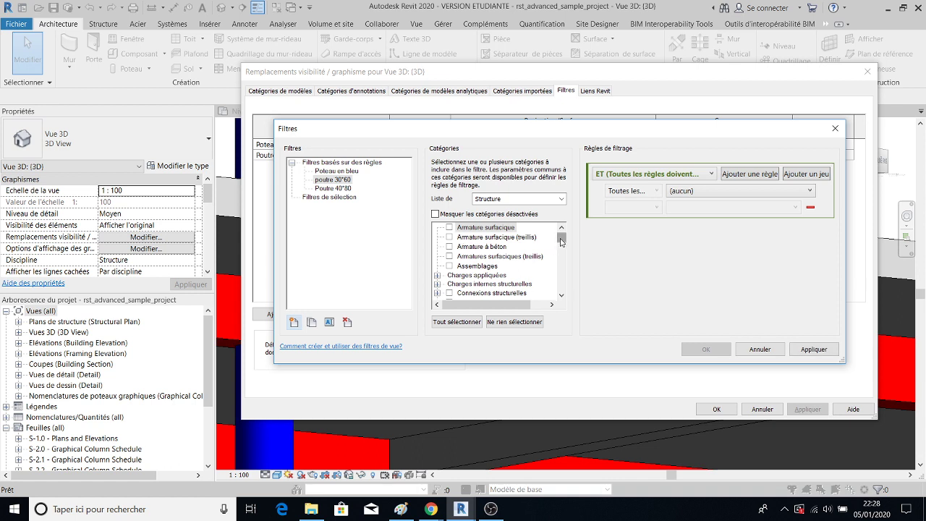
Assign the Ossature category to the poutre 30*60 filter and hide the unchecked categories
drag(561, 241, 574, 273)
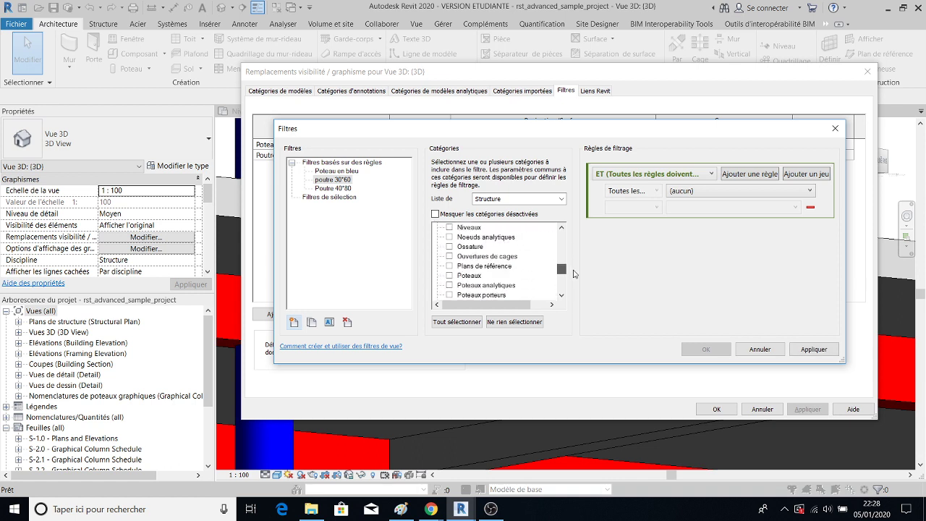
click(450, 247)
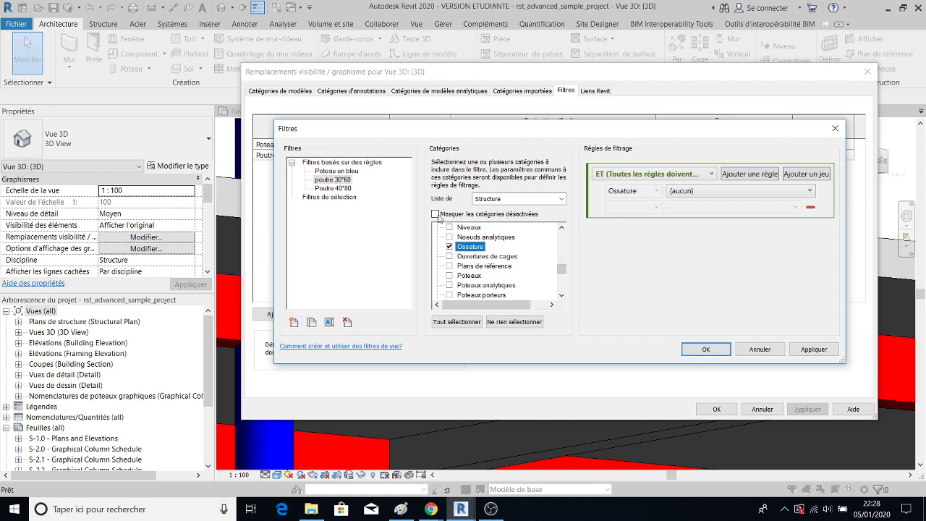
click(435, 215)
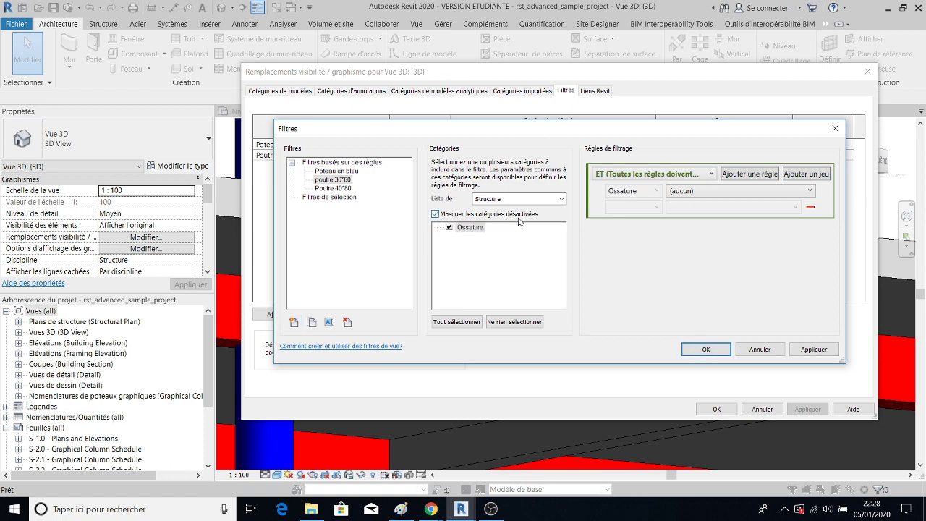
Define the poutre 30*60 filter's rule as Nom du type égal 300 x 600mm, then apply and accept the definition
click(702, 192)
scroll(784, 309, down, 5)
scroll(783, 309, down, 15)
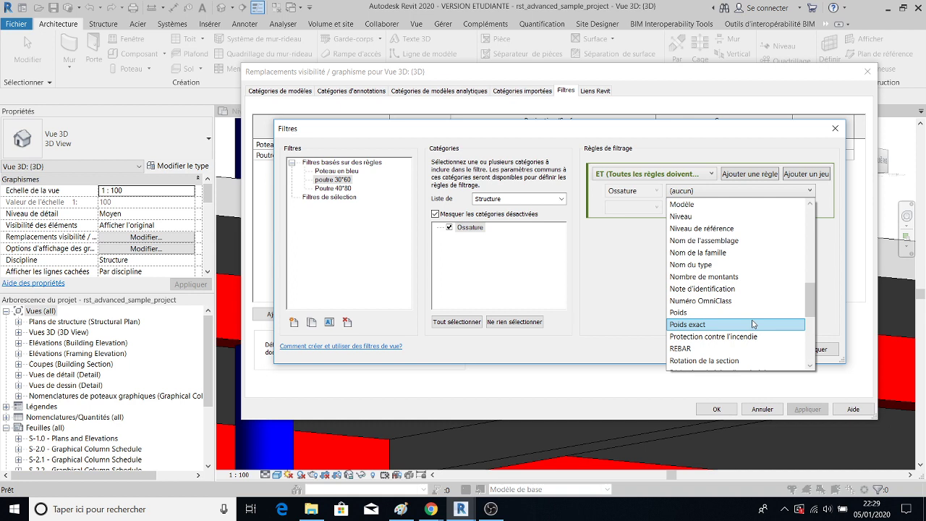
click(706, 264)
click(631, 209)
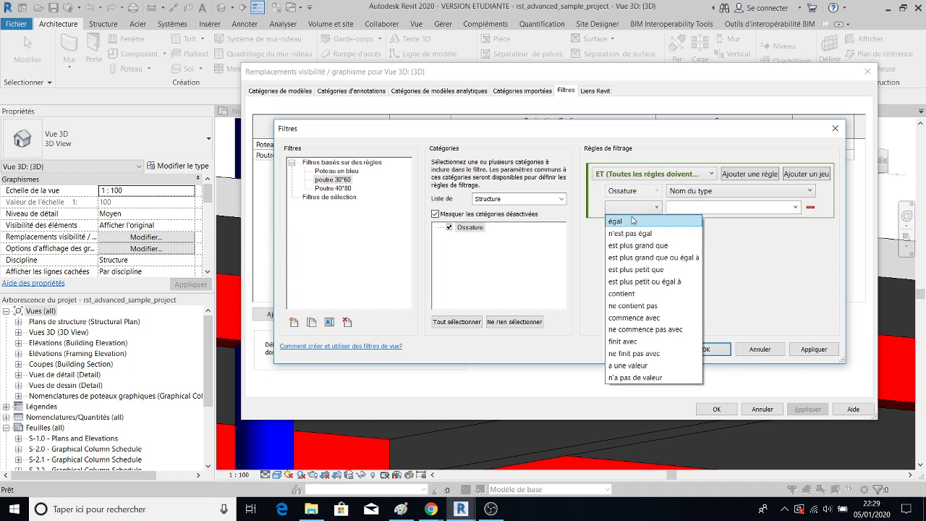
click(632, 218)
click(793, 209)
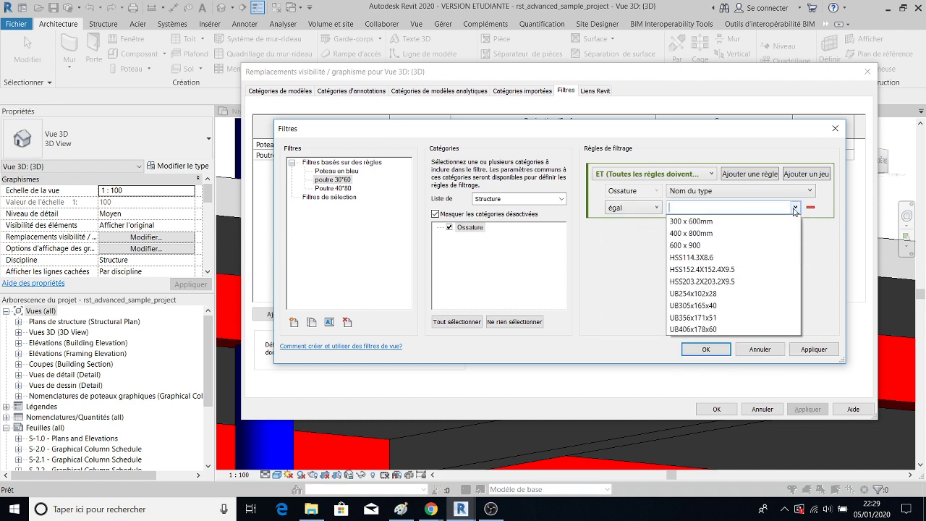
click(721, 222)
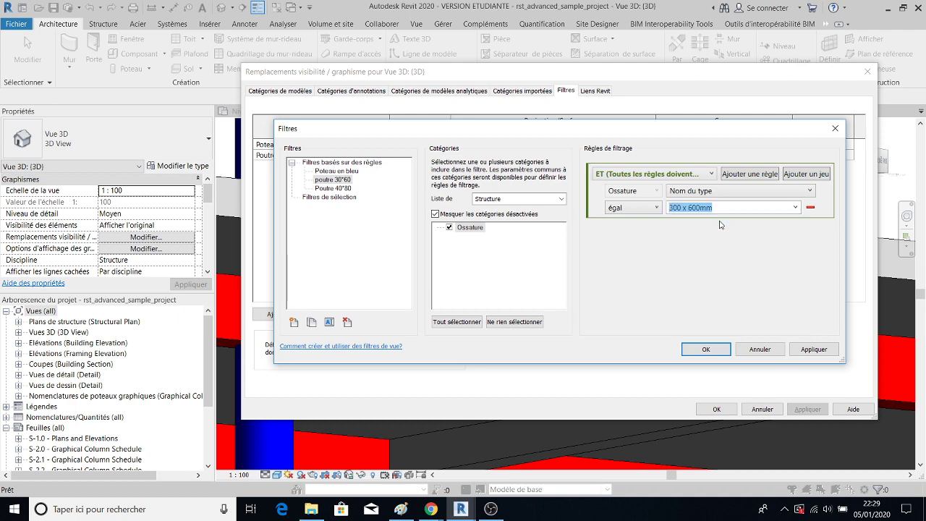
click(814, 350)
click(706, 350)
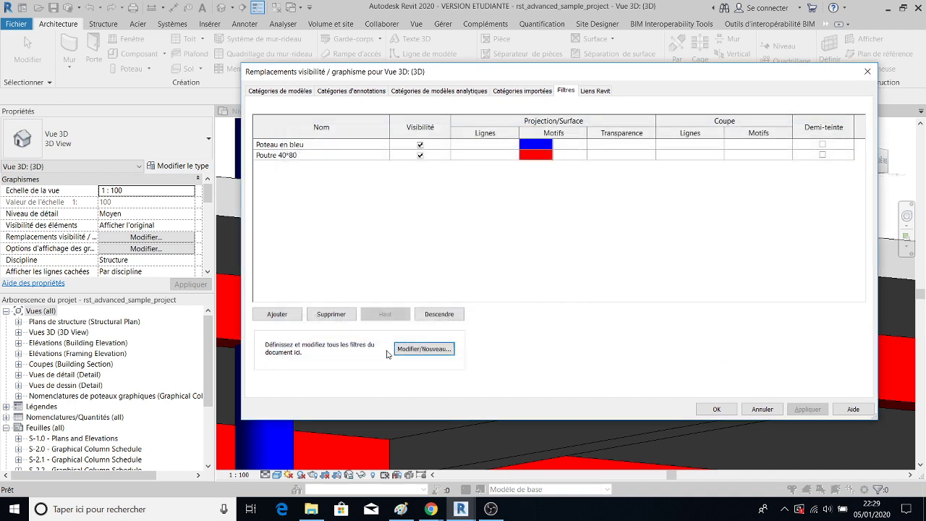
Add the poutre 30*60 filter to the 3D view's visibility/graphics overrides
click(277, 316)
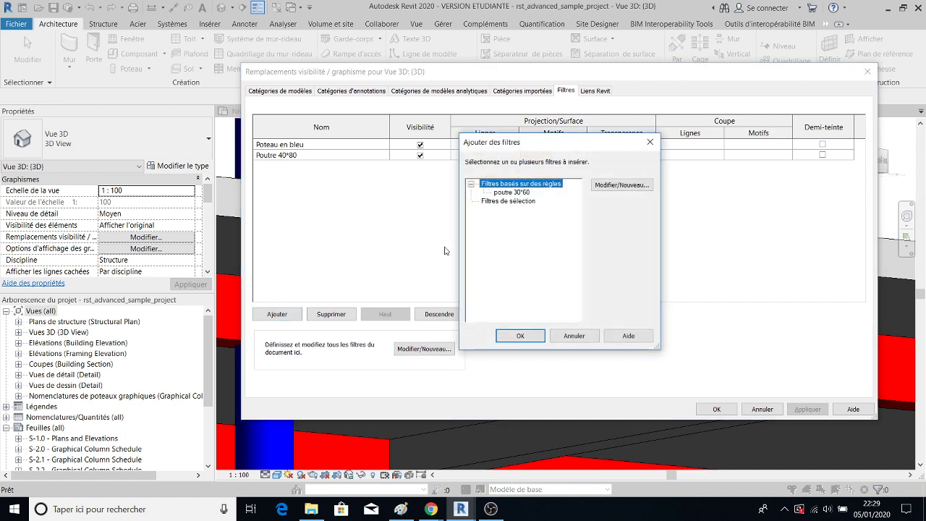
click(510, 192)
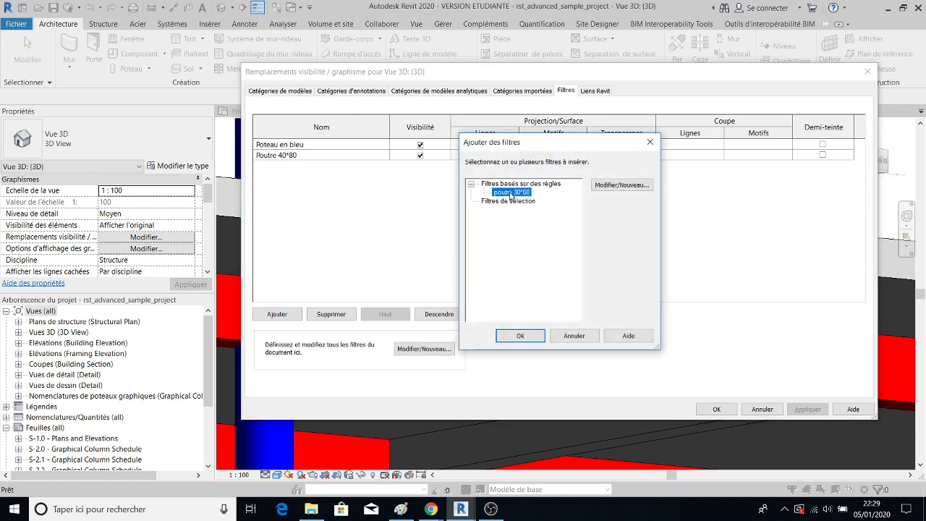
click(519, 338)
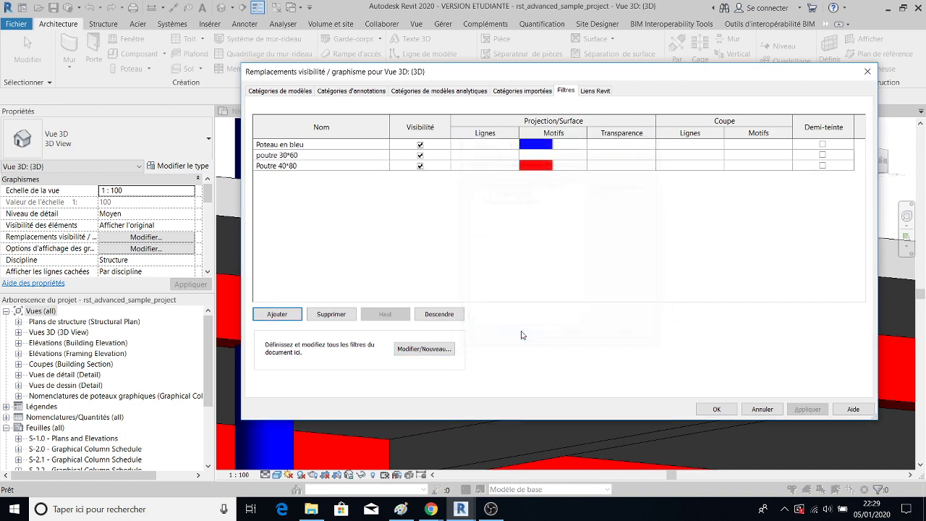
Override the poutre 30*60 filter's foreground surface pattern with a solid fill in Jaune, then accept the 3D view's visibility/graphics overrides
click(536, 156)
click(537, 155)
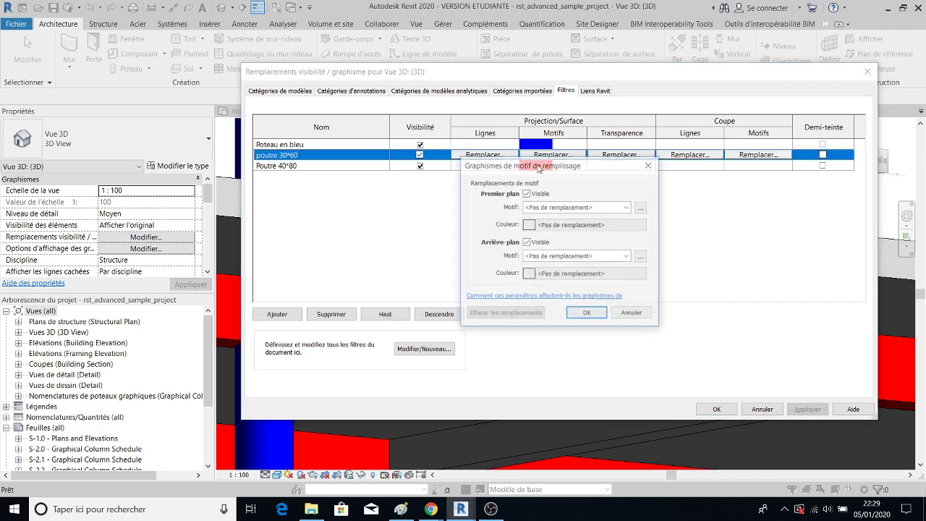
click(547, 208)
click(559, 229)
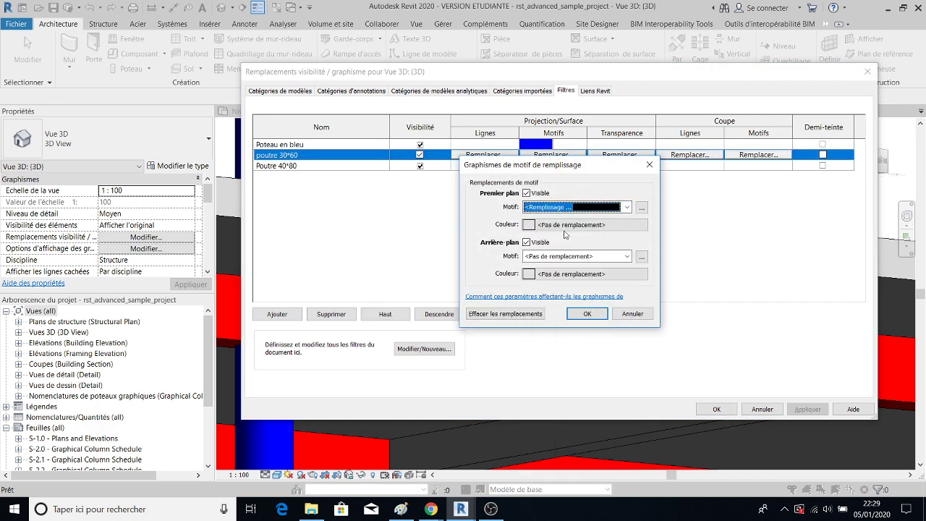
click(571, 225)
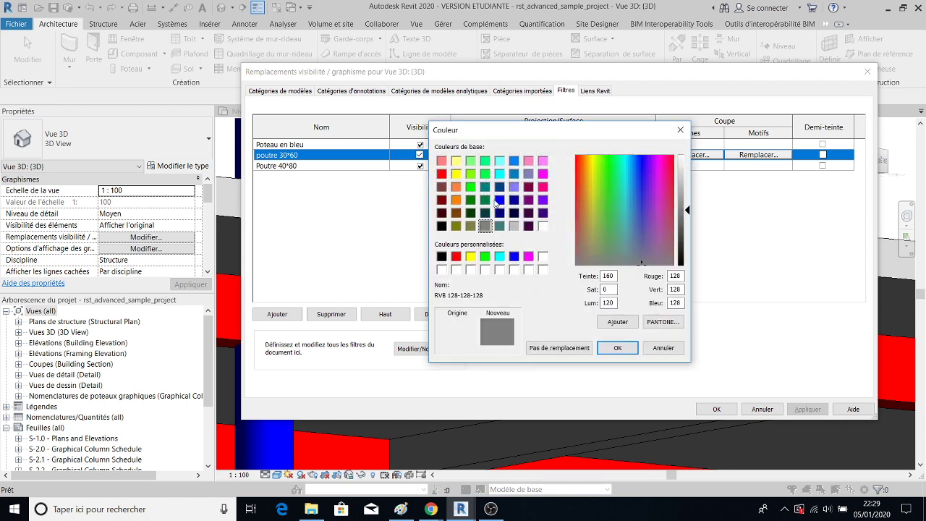
click(456, 174)
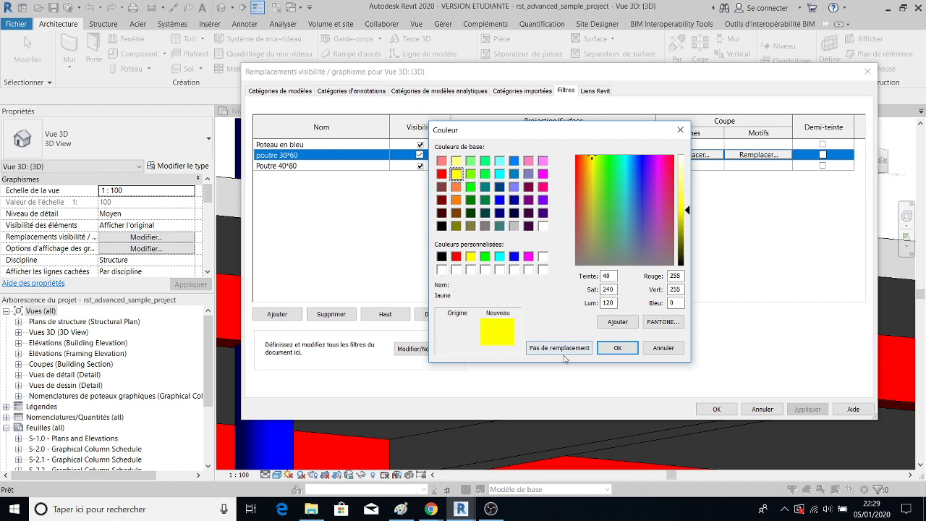
click(616, 348)
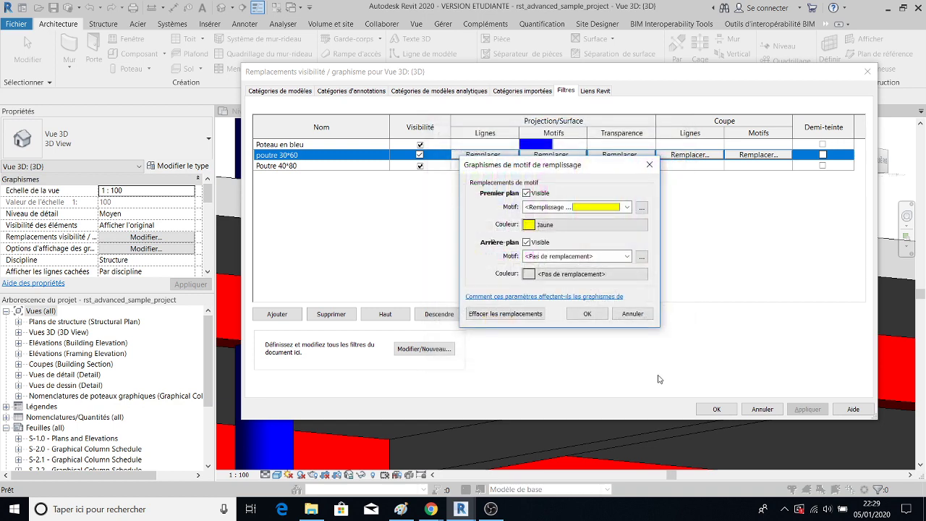
click(585, 314)
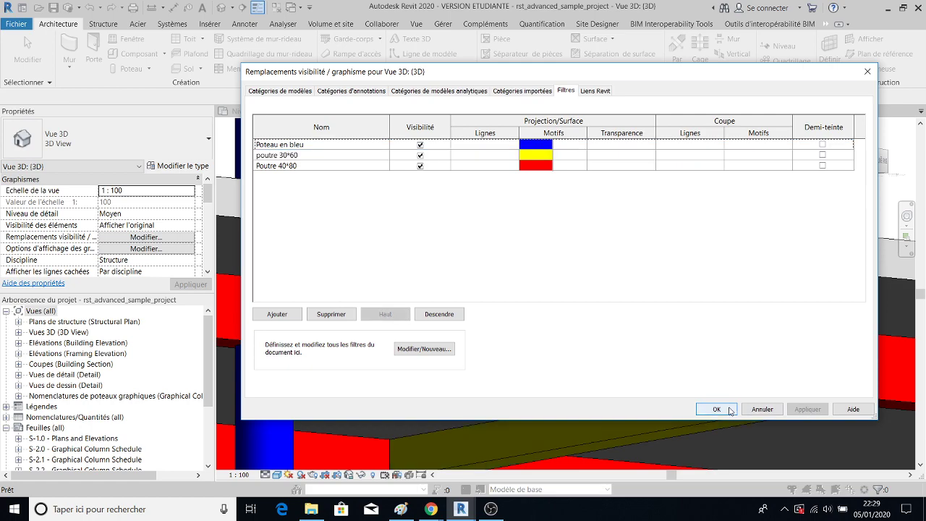
click(716, 409)
Examine the filter colours of the columns, 400 x 800mm beams and 300 x 600mm beams across the building's floors, close up and overall
shift+middle_drag(730, 403, 539, 253)
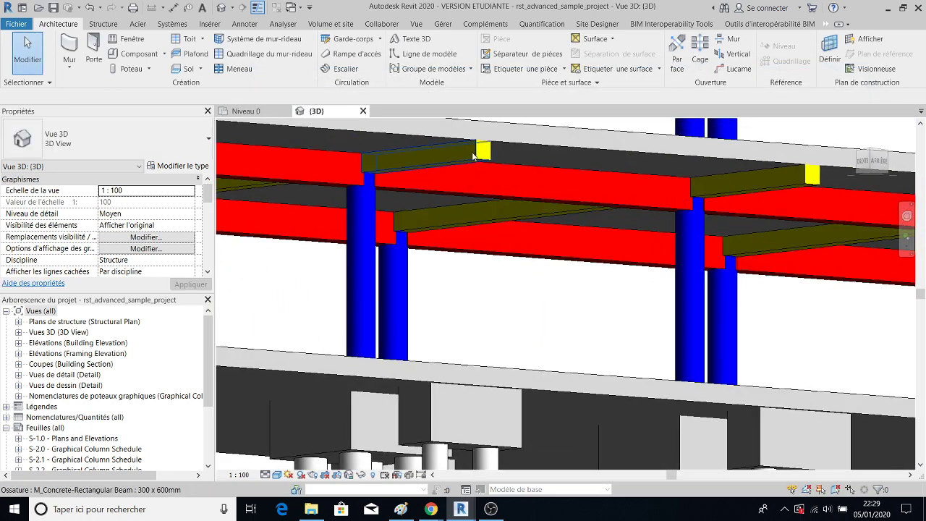
scroll(482, 192, down, 5)
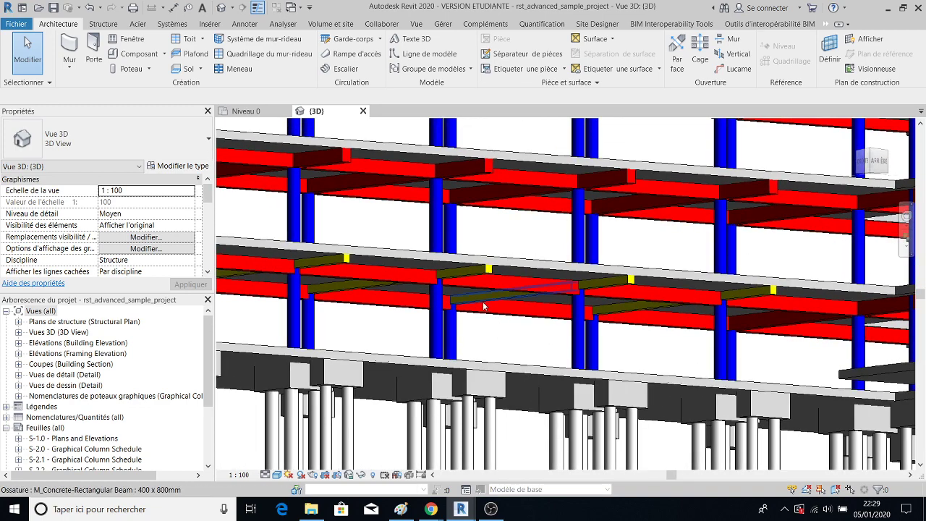
scroll(483, 306, up, 4)
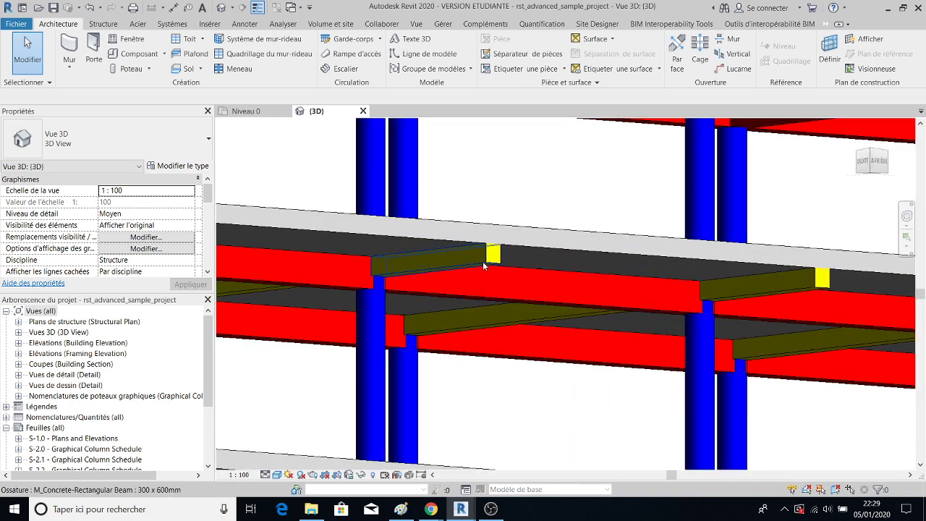
scroll(510, 289, down, 5)
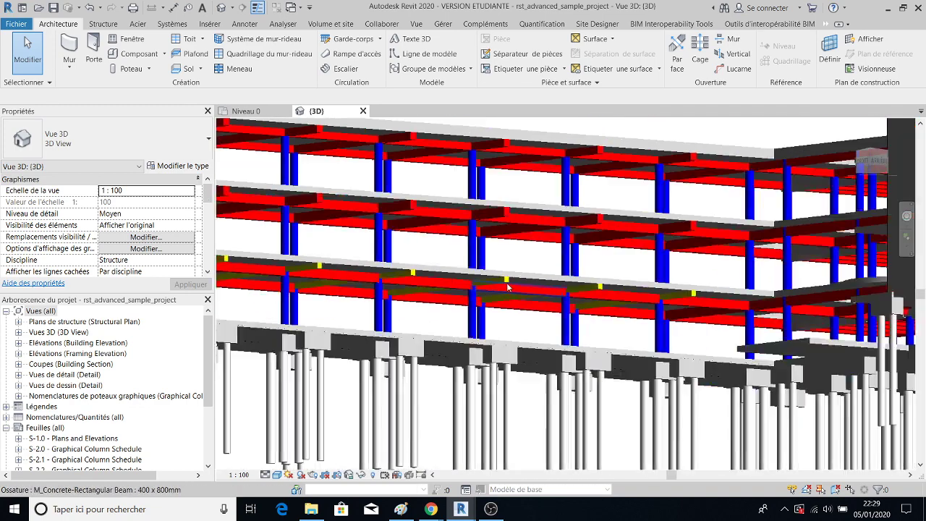
shift+middle_drag(509, 289, 485, 262)
scroll(493, 330, down, 3)
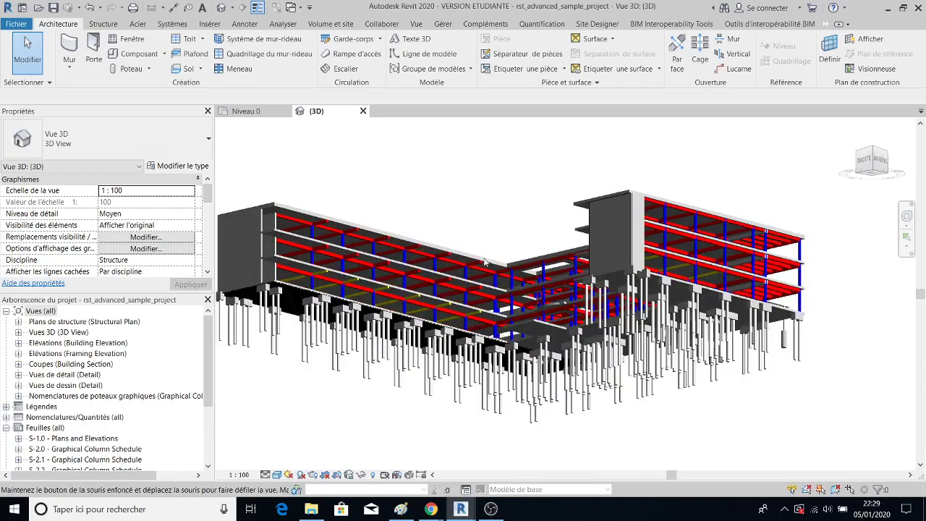
scroll(405, 303, up, 4)
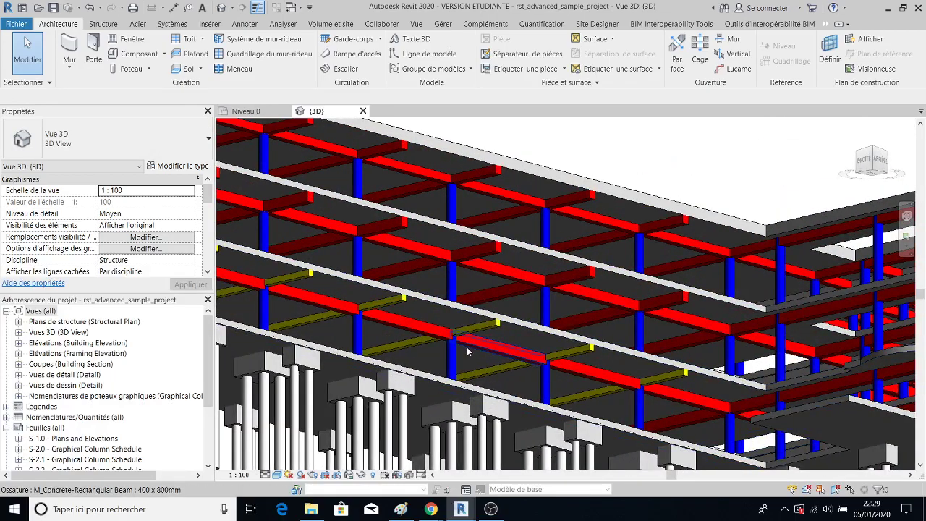
shift+middle_drag(466, 347, 655, 363)
scroll(481, 296, down, 4)
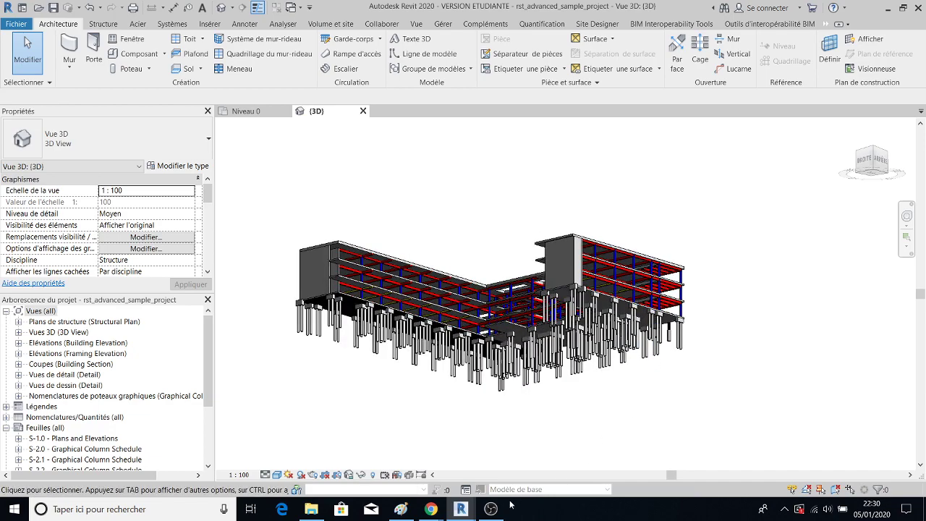
click(487, 511)
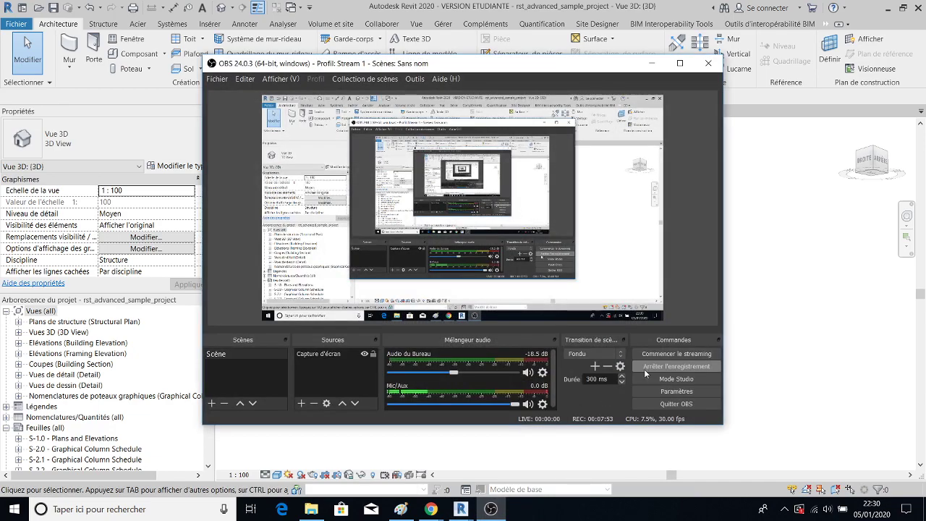